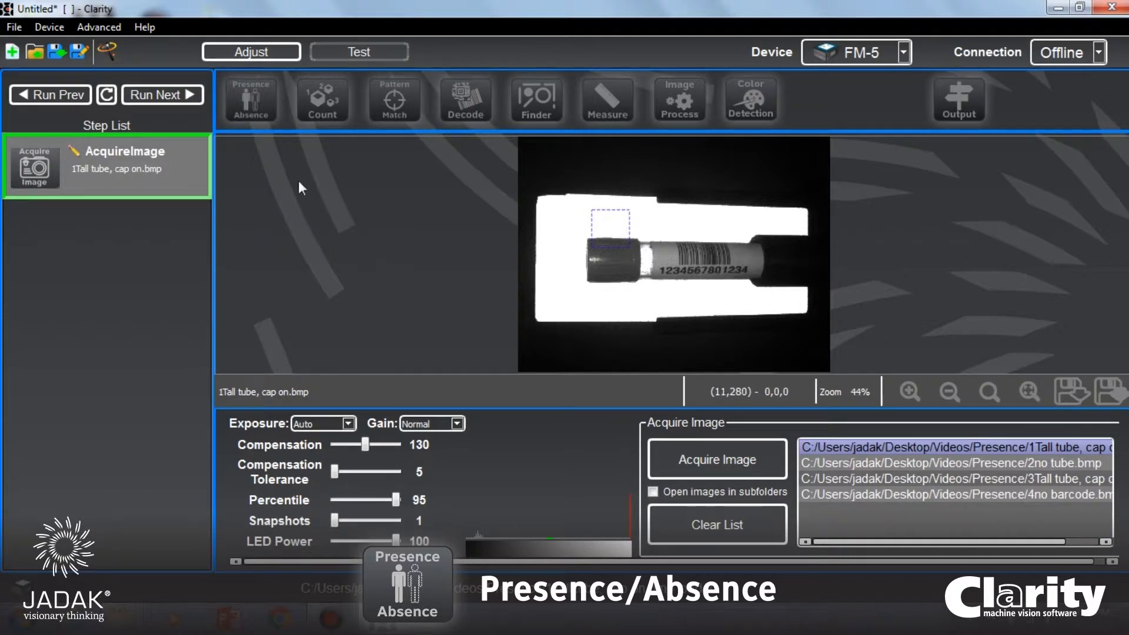
Step: Add a Presence/Absence step with the Threshold type and place its inspection region over the barcode on the tube
left_click(253, 107)
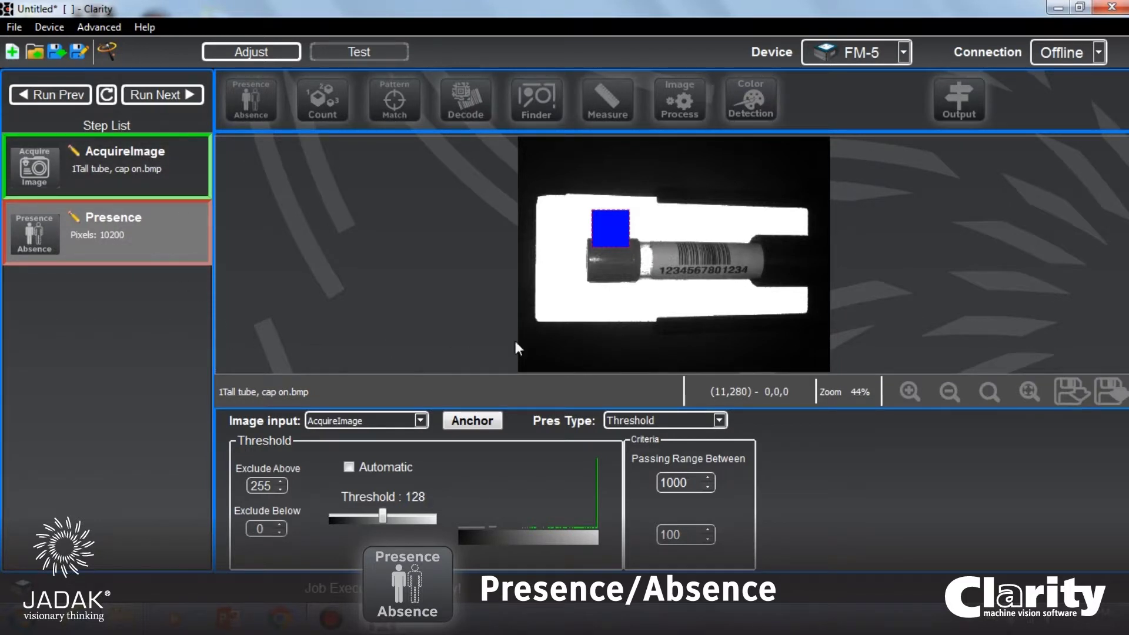
left_click_drag(608, 227, 728, 252)
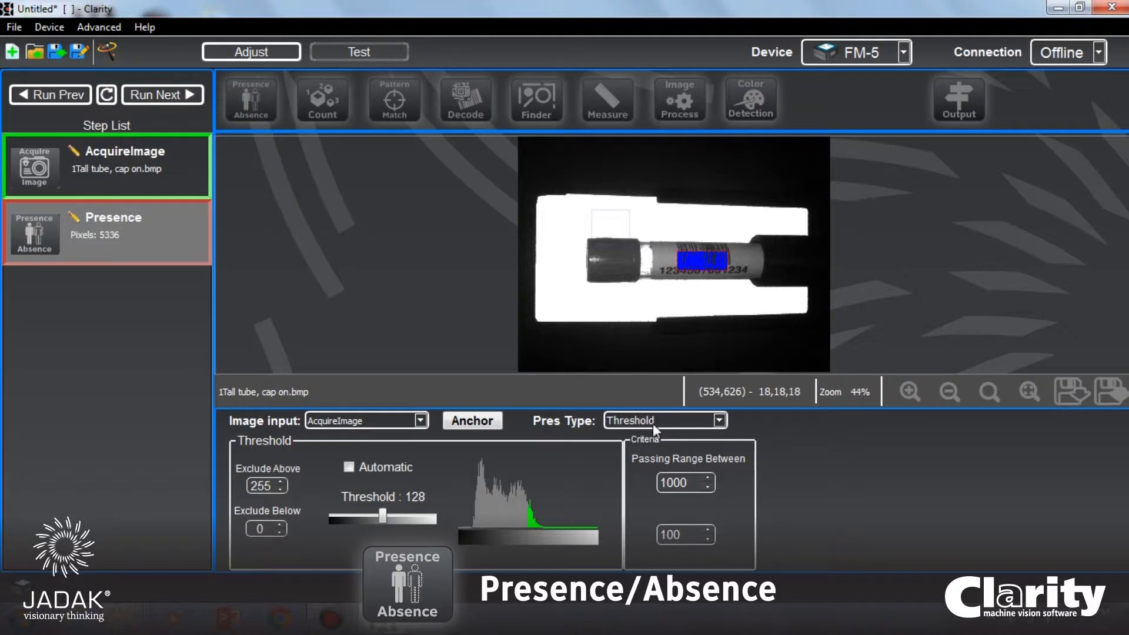
left_click(719, 421)
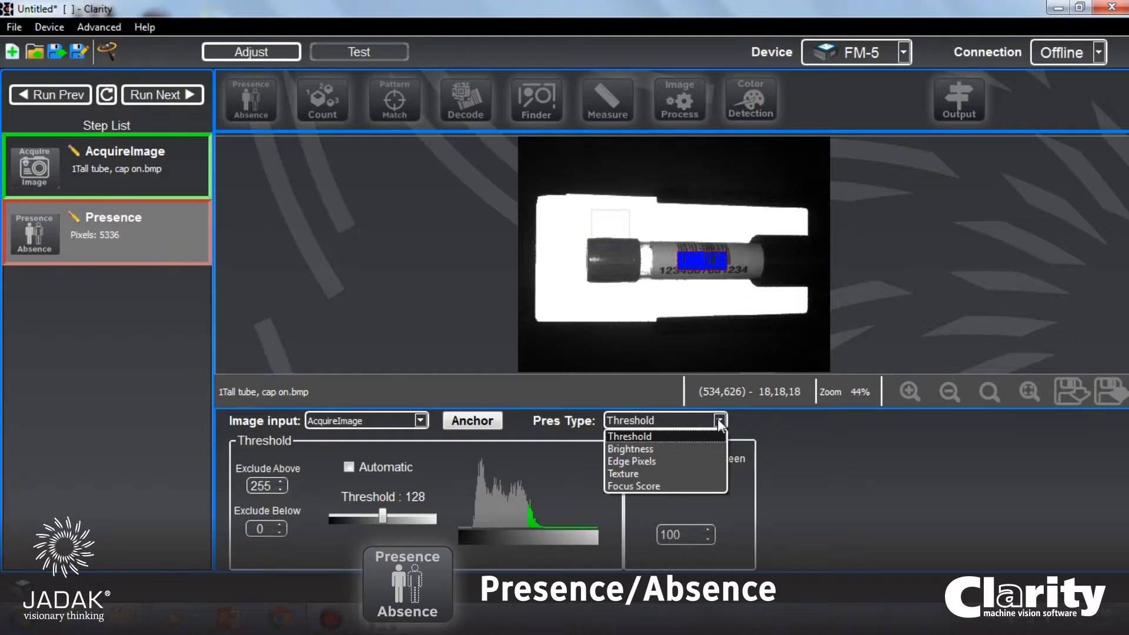
left_click(718, 420)
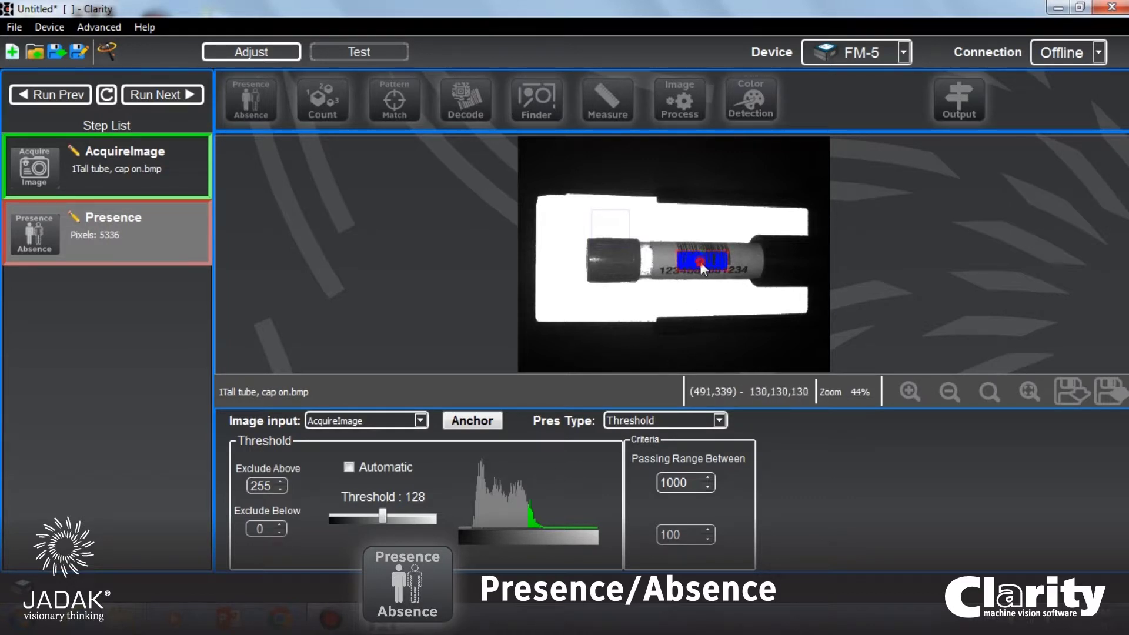
left_click_drag(673, 257, 717, 298)
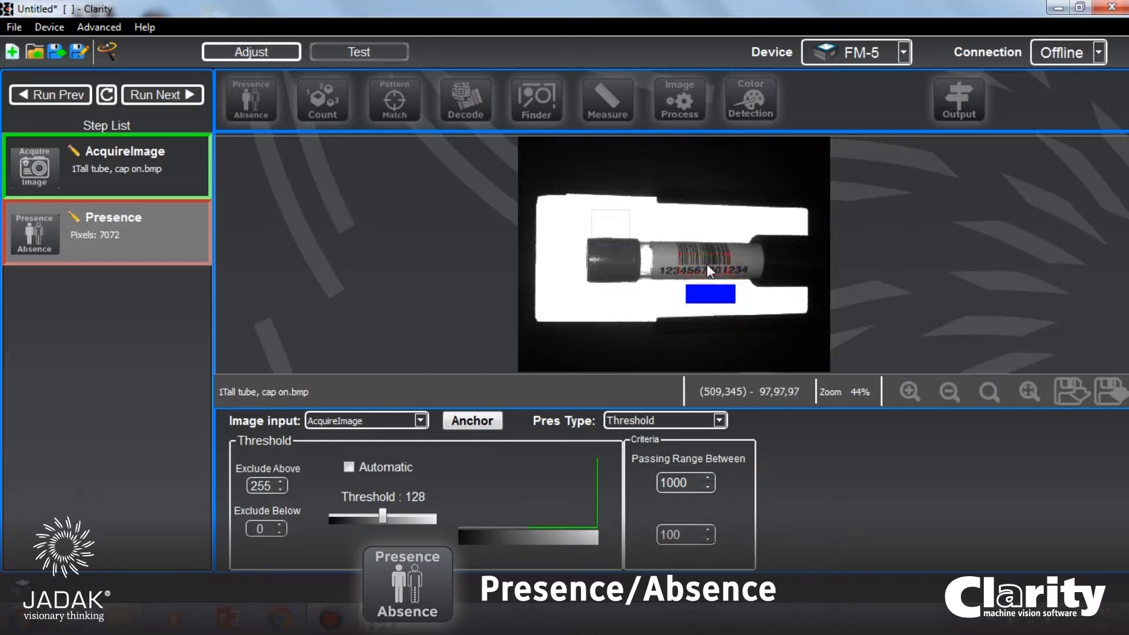
left_click(706, 260)
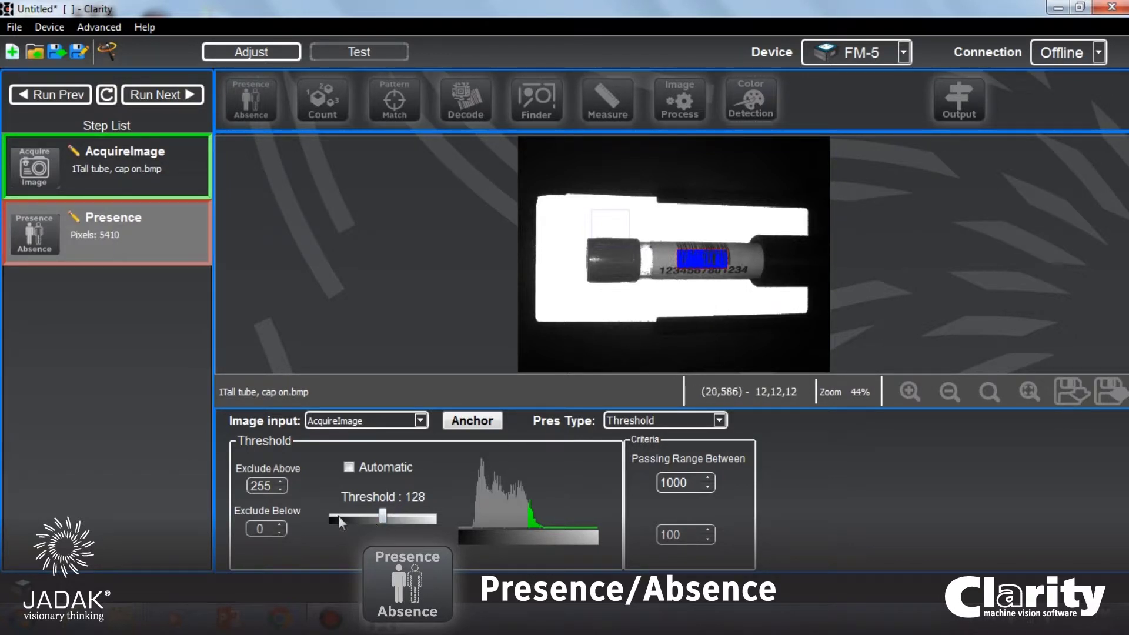
Step: Set the threshold step to exclude values below 200 and raise its threshold to 224
double_click(259, 527)
left_click(382, 517)
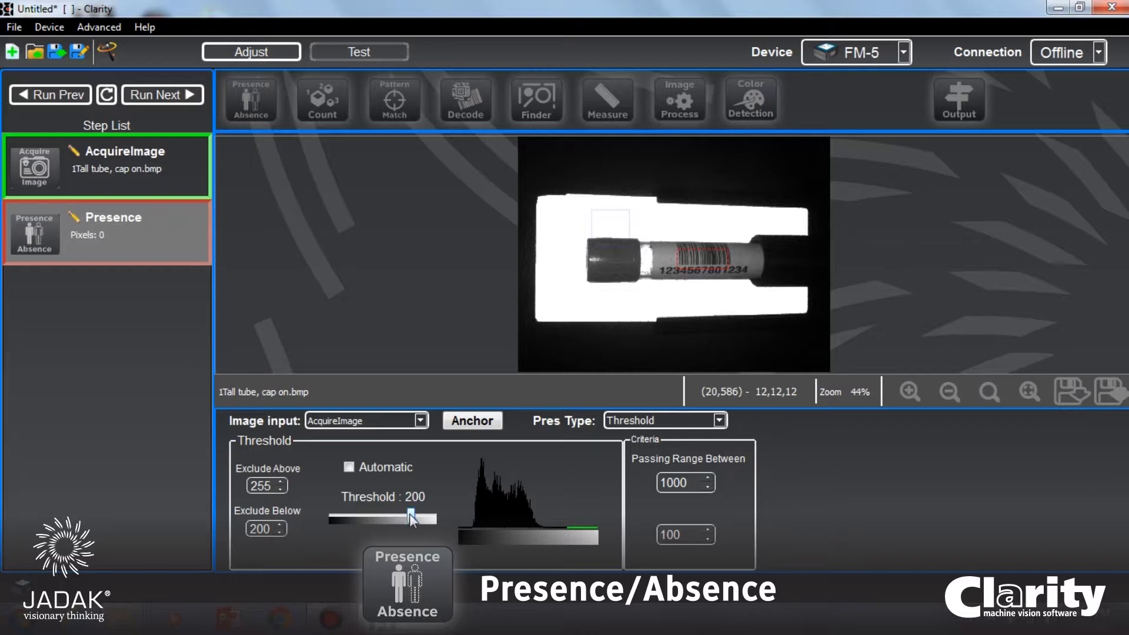
left_click_drag(416, 515, 419, 516)
left_click_drag(418, 518, 420, 522)
Step: Set the threshold step's passing range to between 0 and 200 pixels
double_click(686, 533)
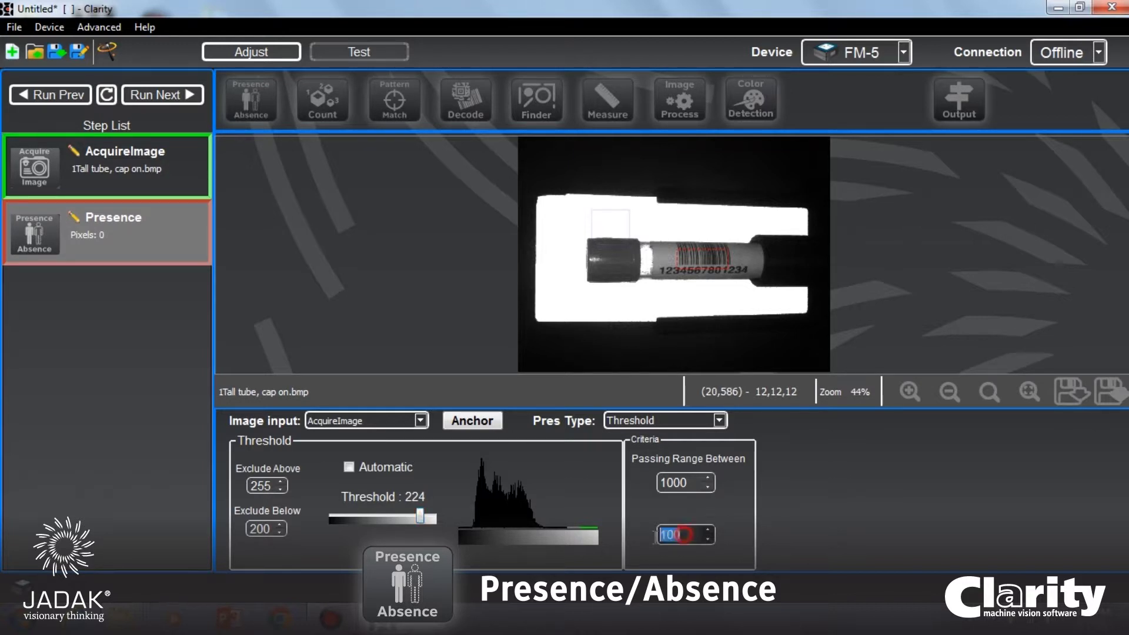
type("0")
double_click(697, 484)
type("200")
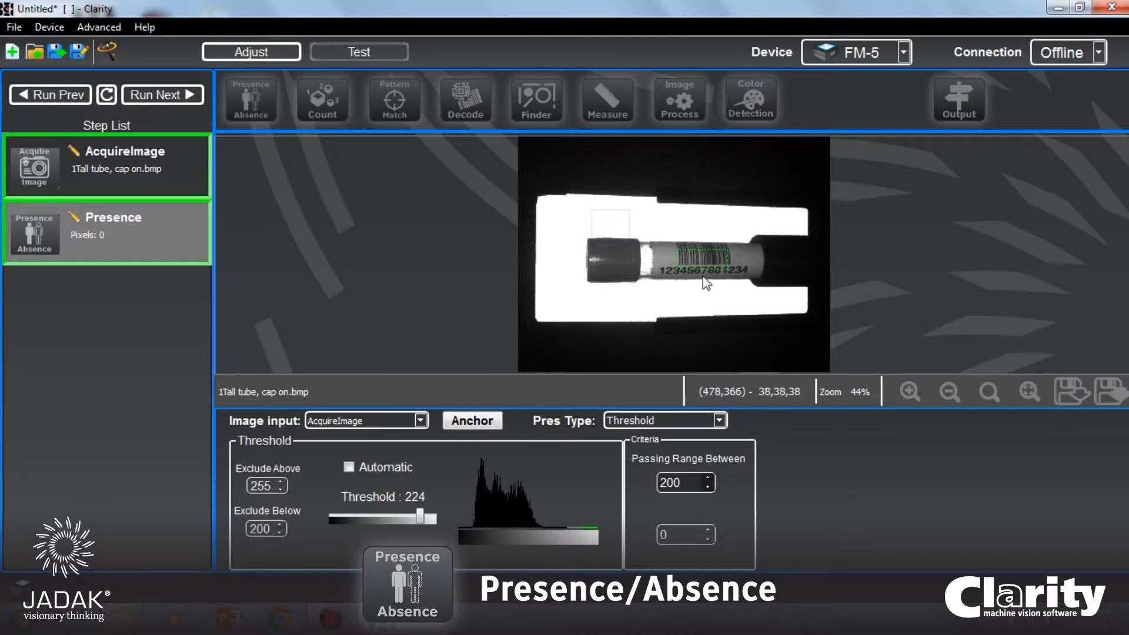
Step: Run the job on the no-tube image to check the presence result, and return to the tall tube image
left_click(193, 92)
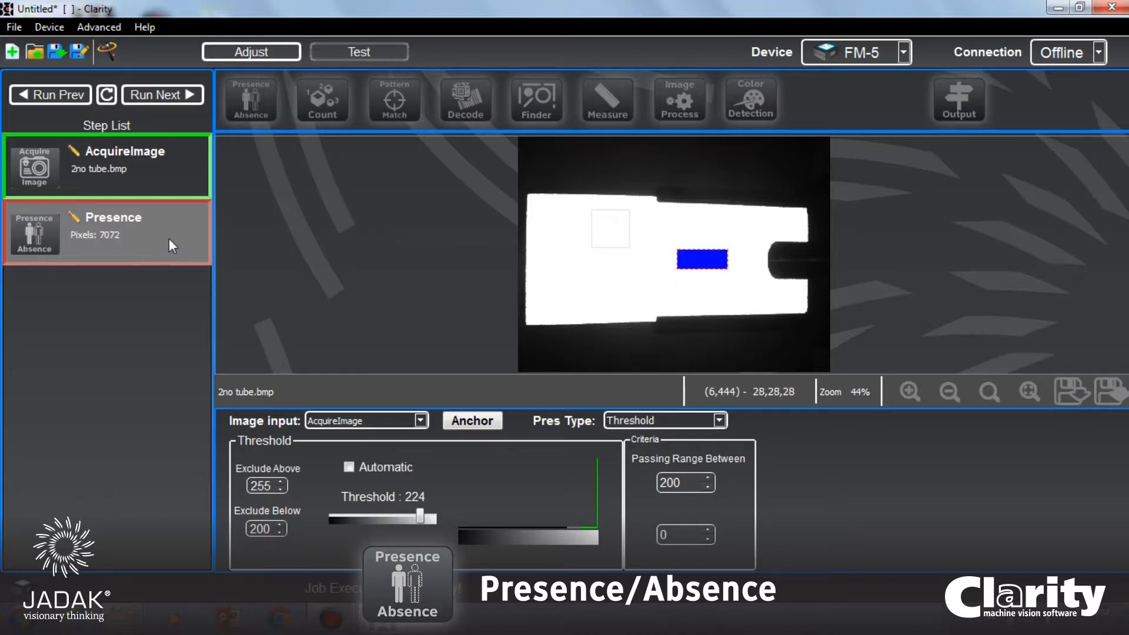
left_click(63, 94)
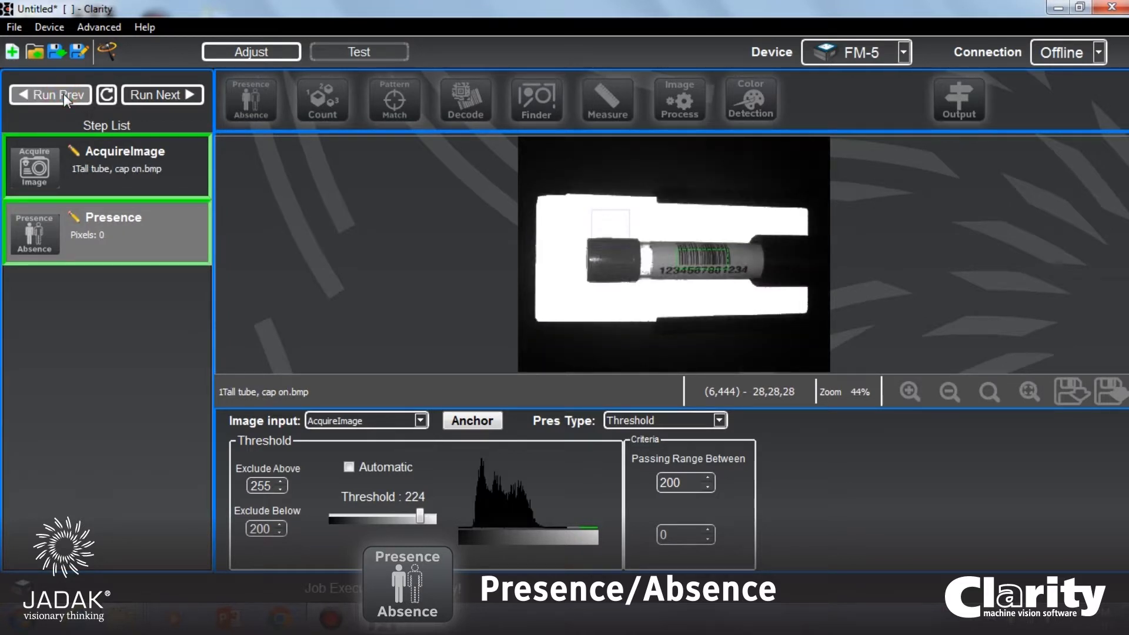
left_click(64, 94)
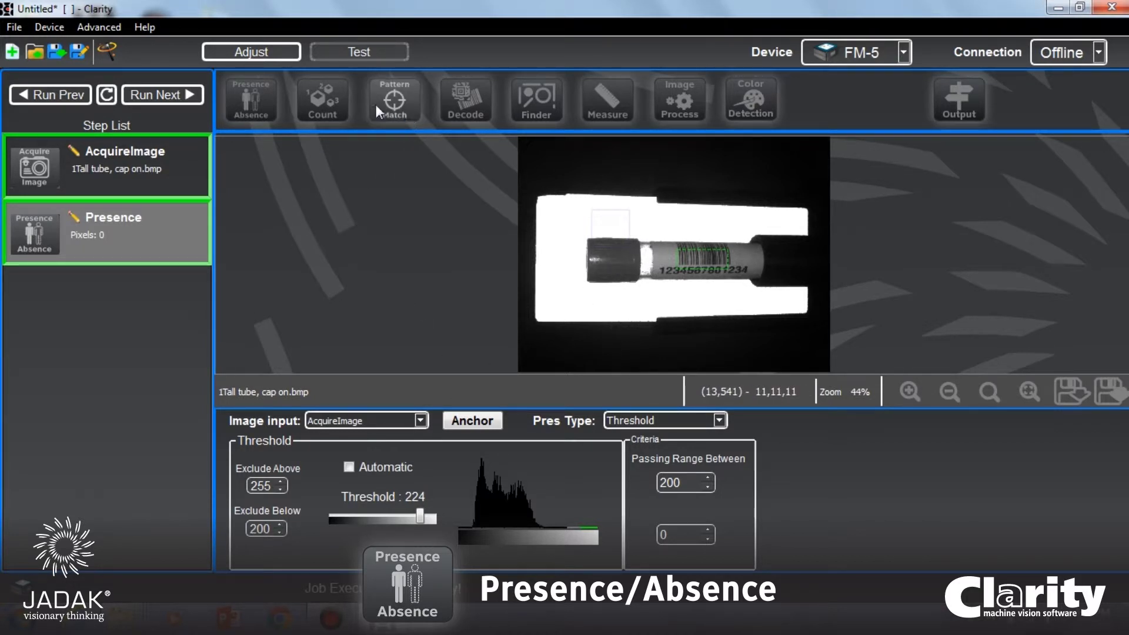
Step: Rename the Presence step as "Test tube present?"
left_click(76, 217)
left_click_drag(152, 219, 72, 233)
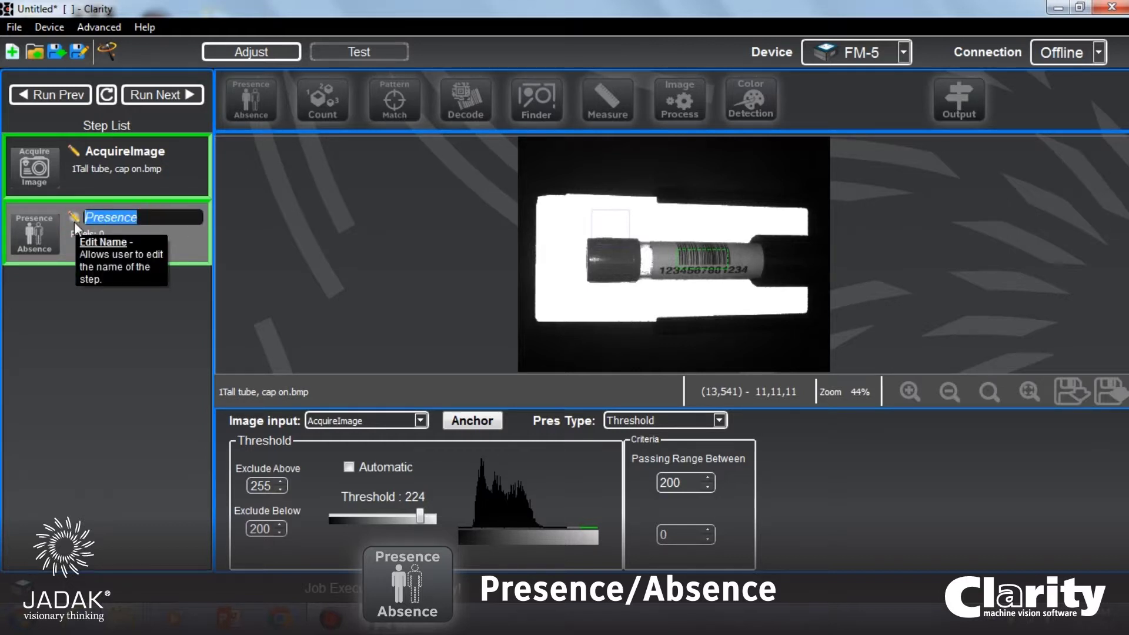
type("Test tube ")
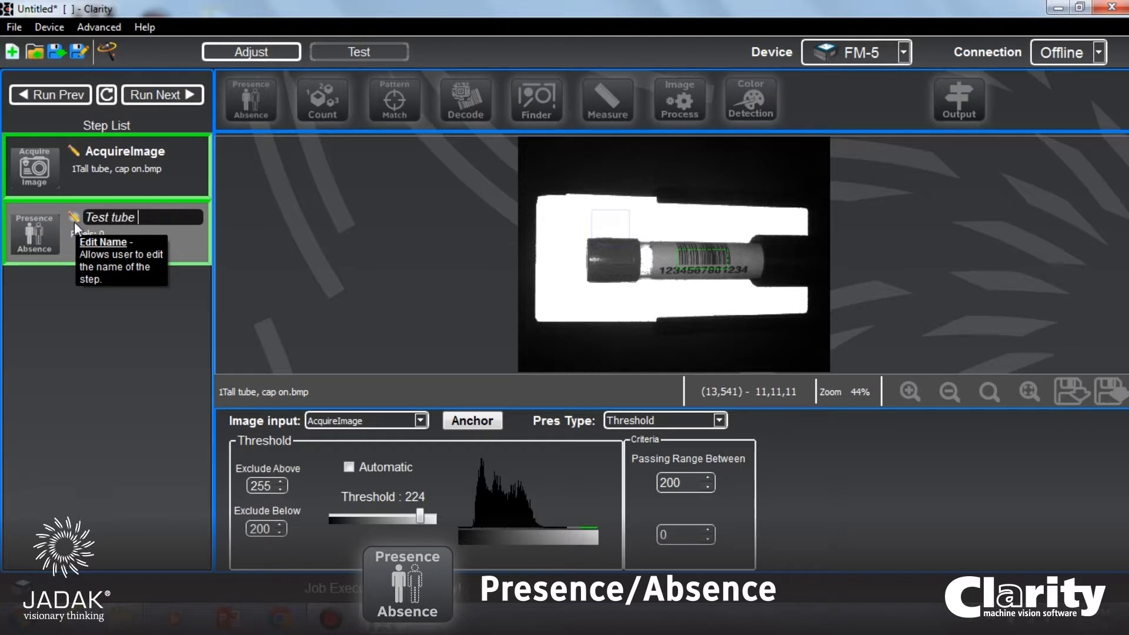
type("present")
type("?")
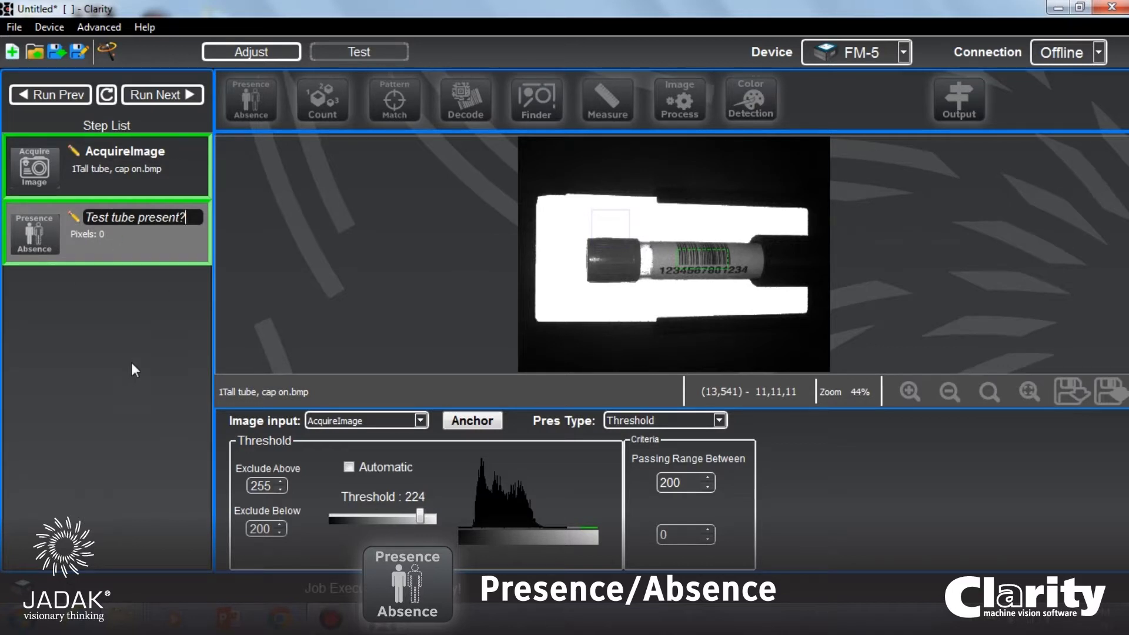
Step: Add a second Presence/Absence step and name it "Cap present?"
left_click(258, 104)
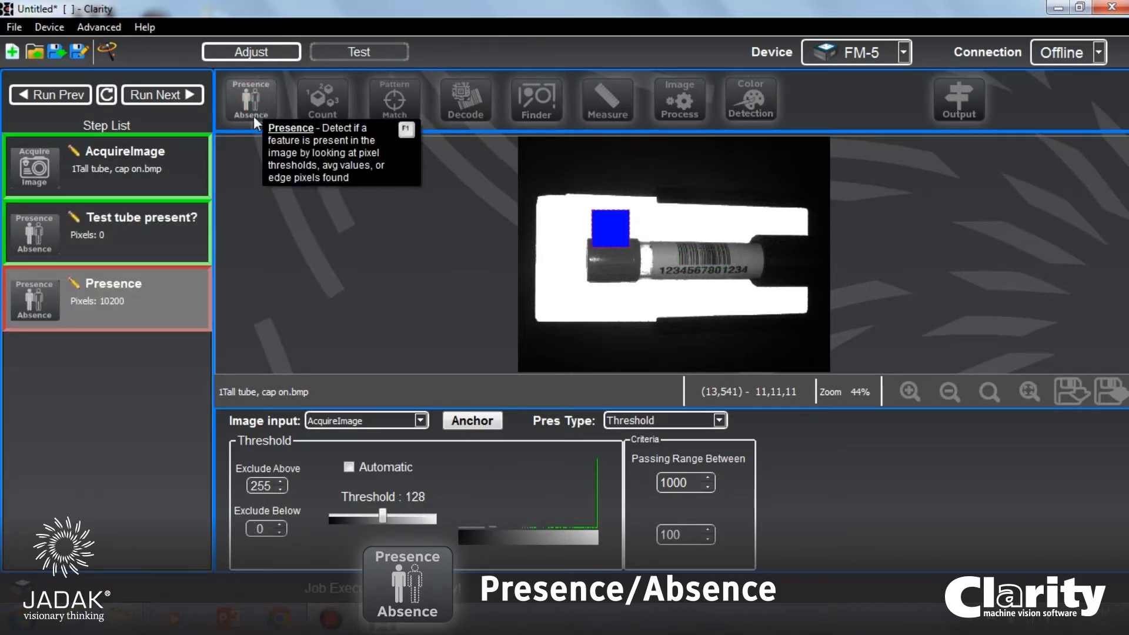
left_click(77, 283)
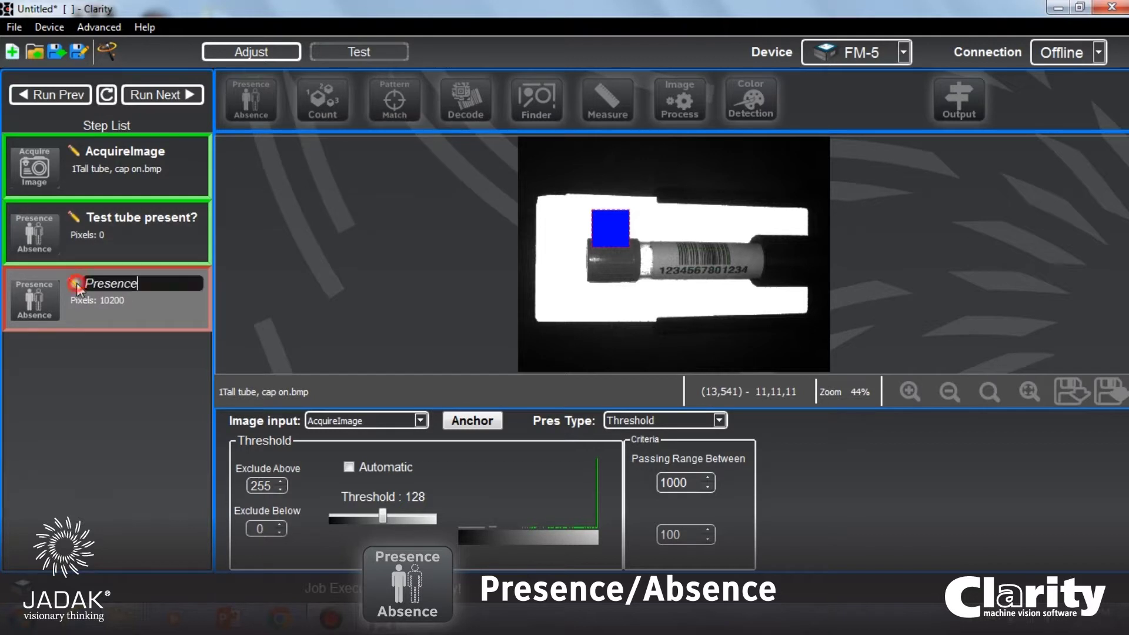
key("ctrl+a")
type("Cap present?")
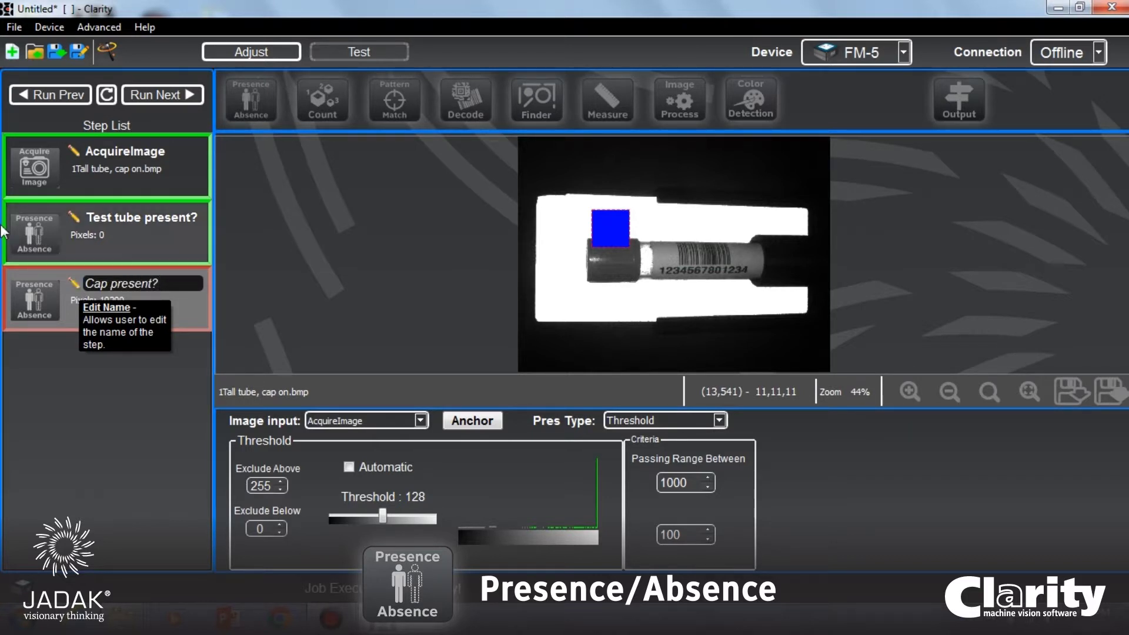
left_click(542, 451)
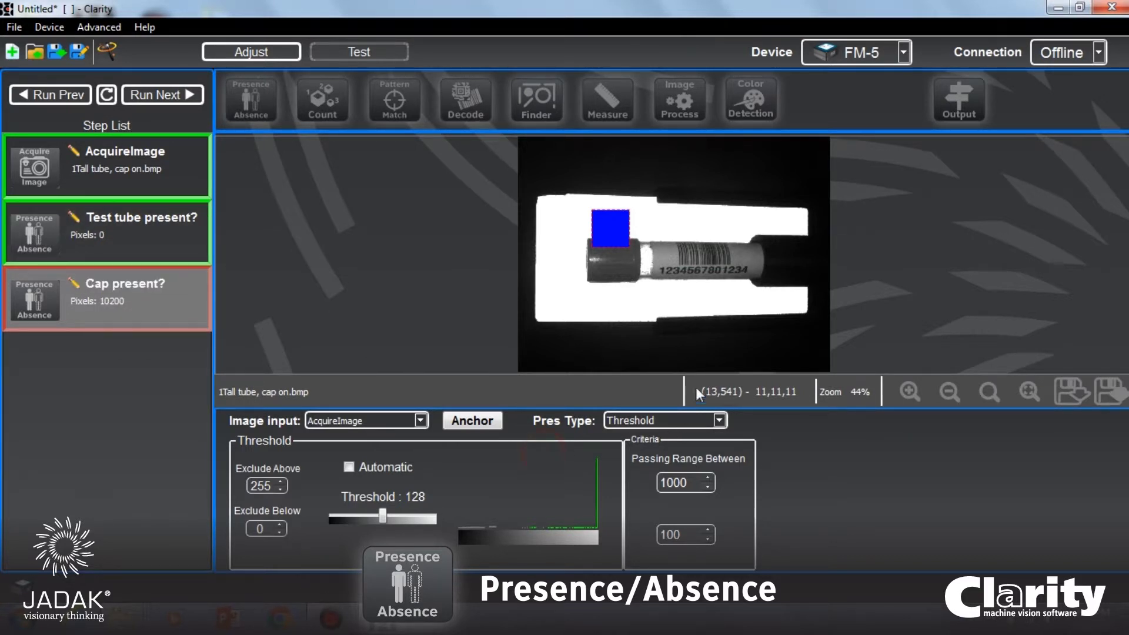
Step: Change the "Cap present?" step's type to Brightness and fit its inspection region inside the tube's cap
left_click(719, 420)
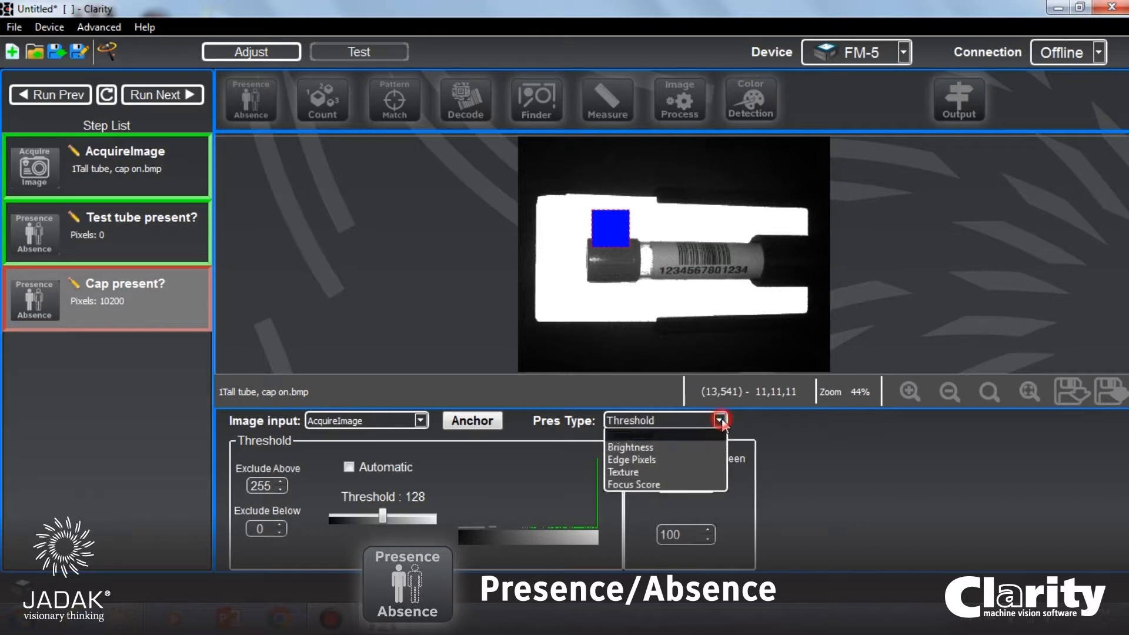
left_click(662, 449)
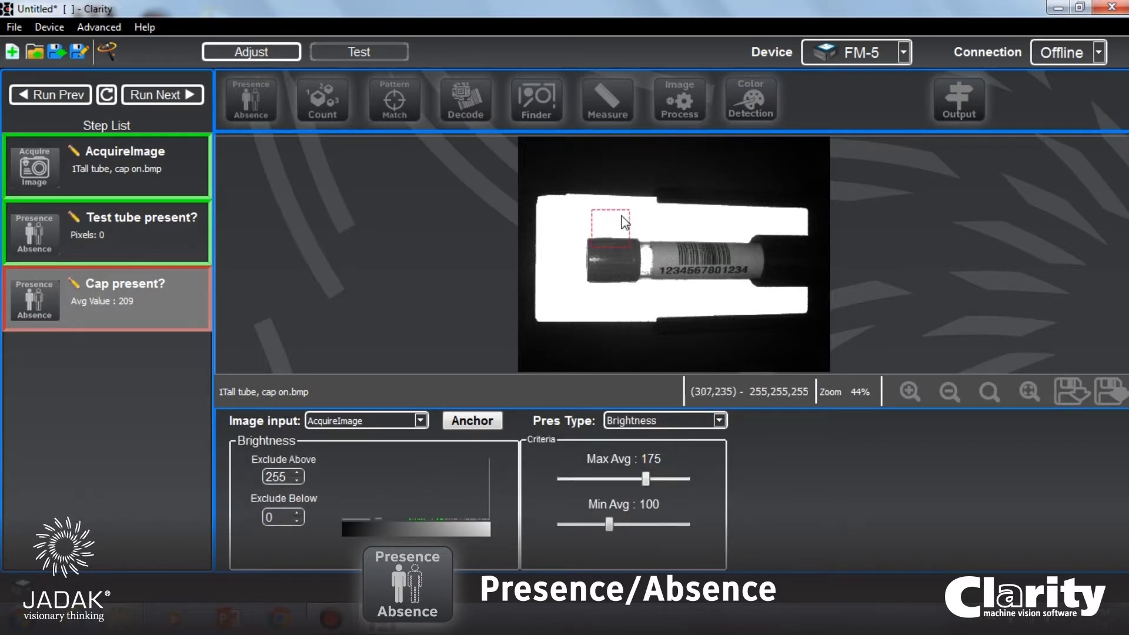
left_click_drag(592, 237, 622, 249)
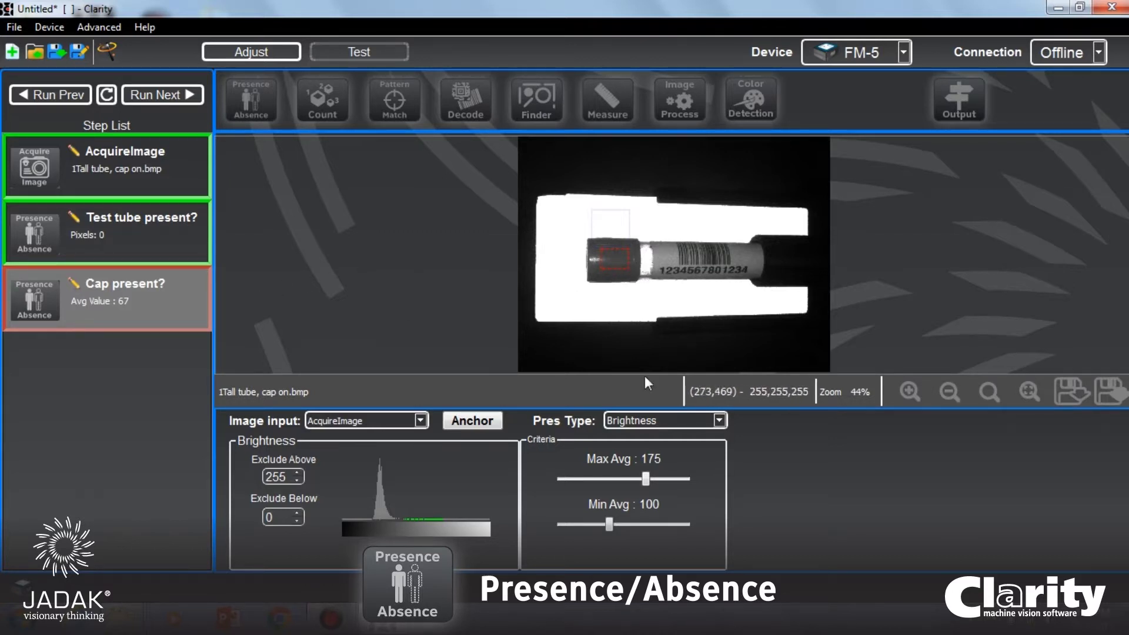
Step: Set the cap's average brightness limits to 0 minimum and 151 maximum, and check them against the no-tube image
left_click_drag(609, 523, 558, 524)
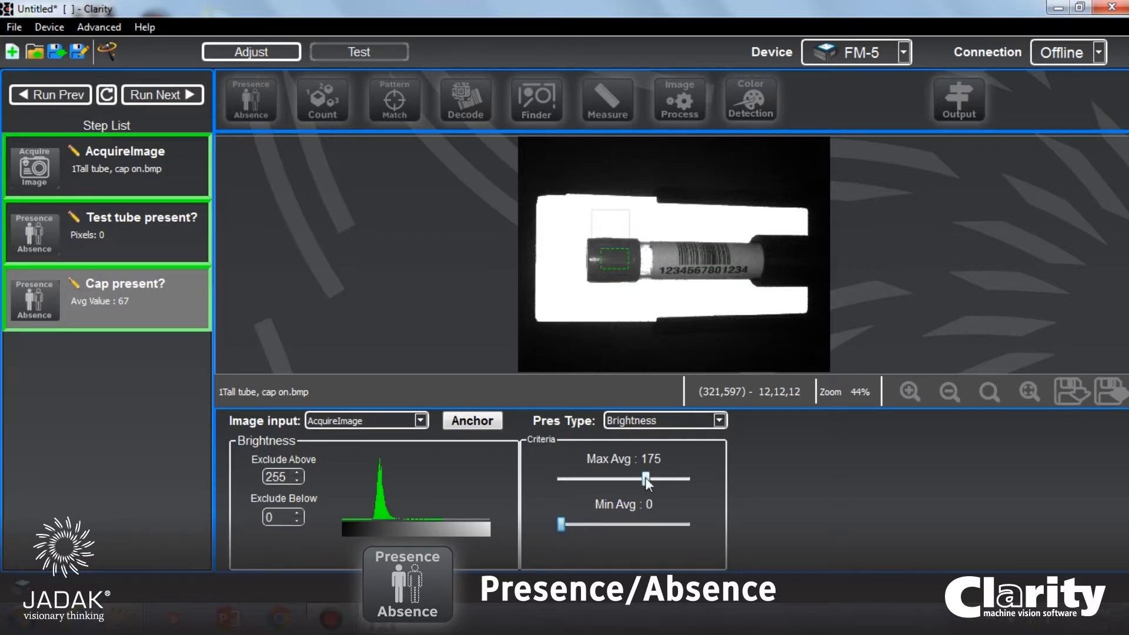
left_click_drag(646, 478, 638, 479)
left_click(149, 95)
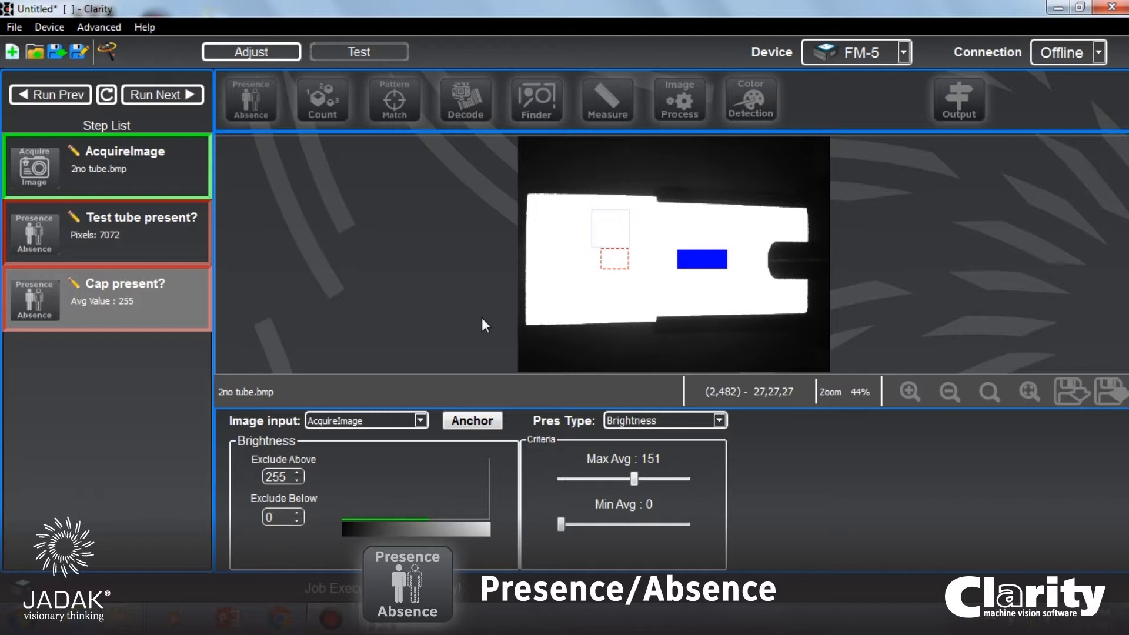
left_click(52, 92)
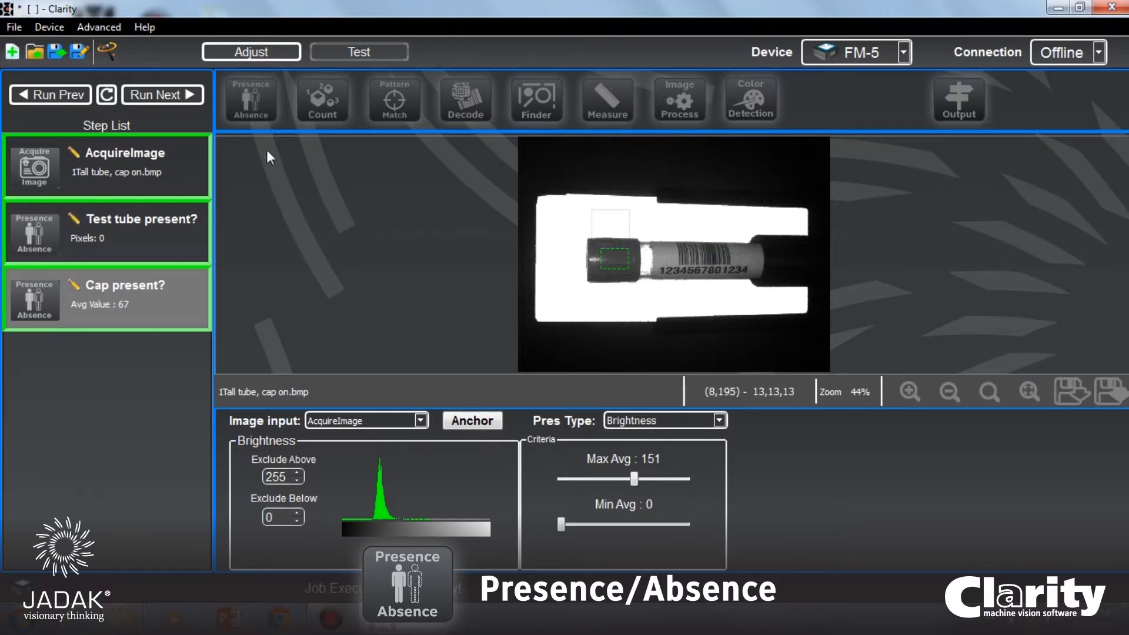
Step: Add a third Presence/Absence step of type Edge Pixels with its inspection region over the tube's barcode
left_click(266, 100)
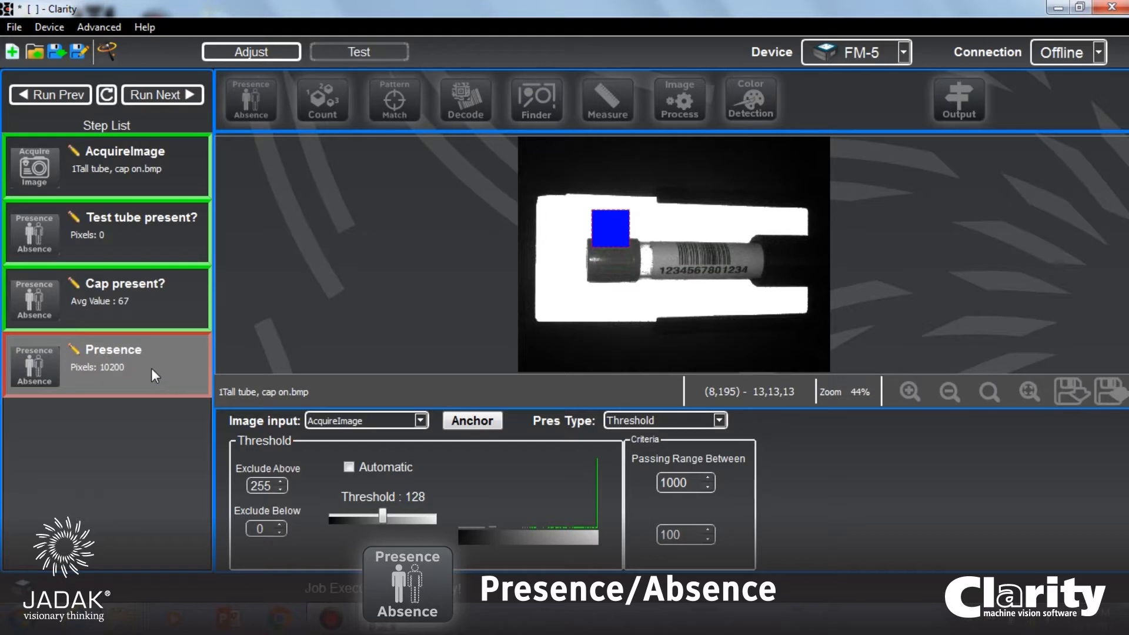
left_click(722, 419)
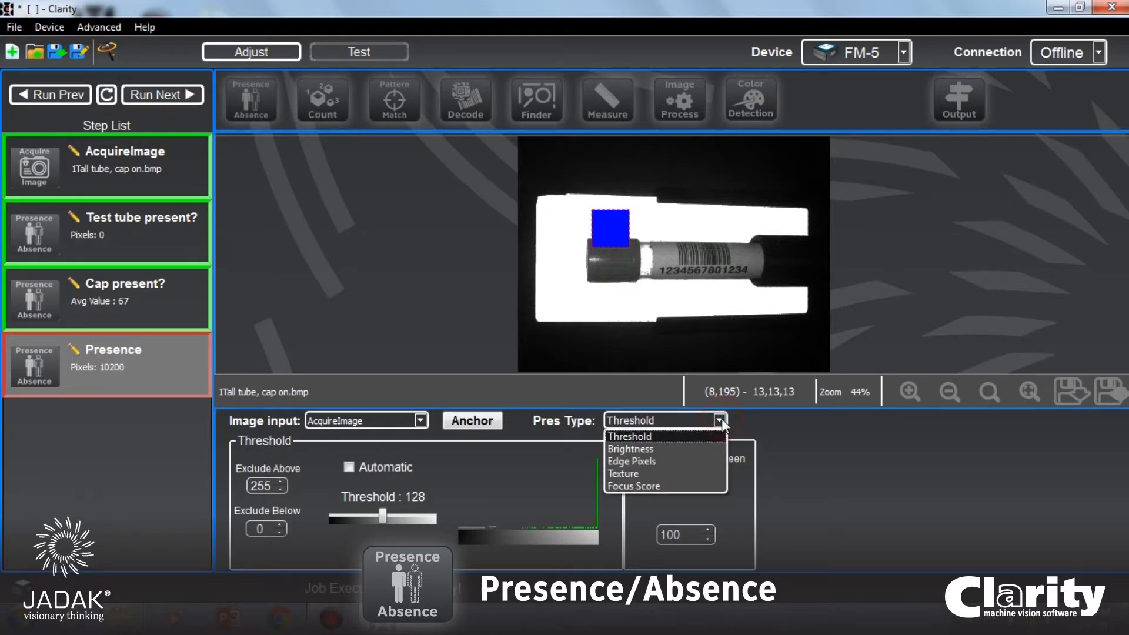
left_click(646, 461)
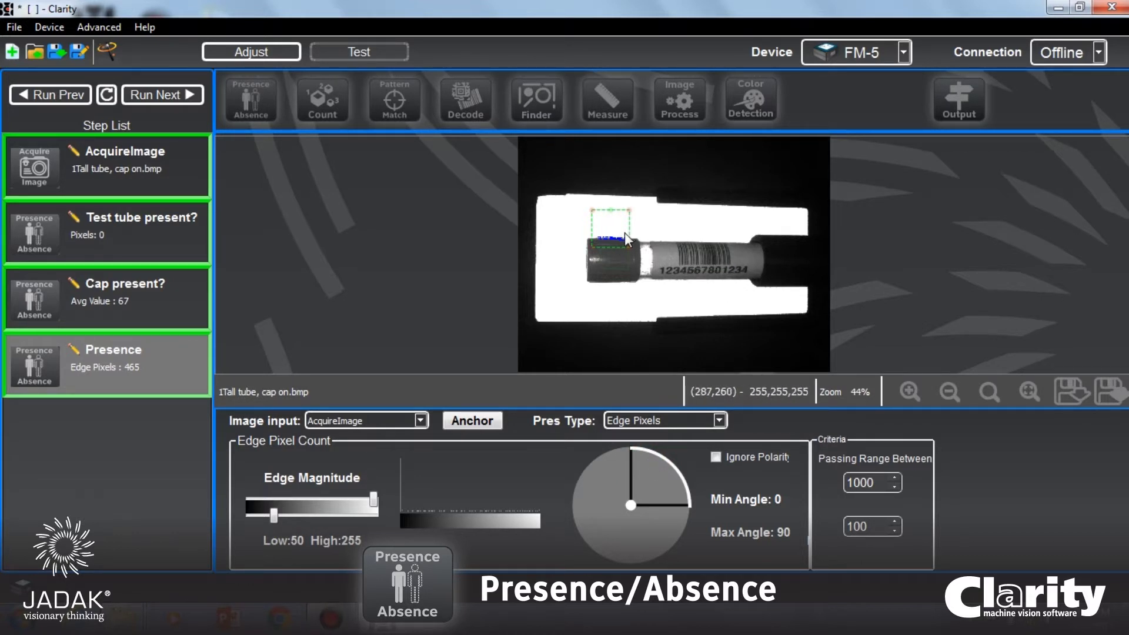
left_click_drag(605, 234, 739, 250)
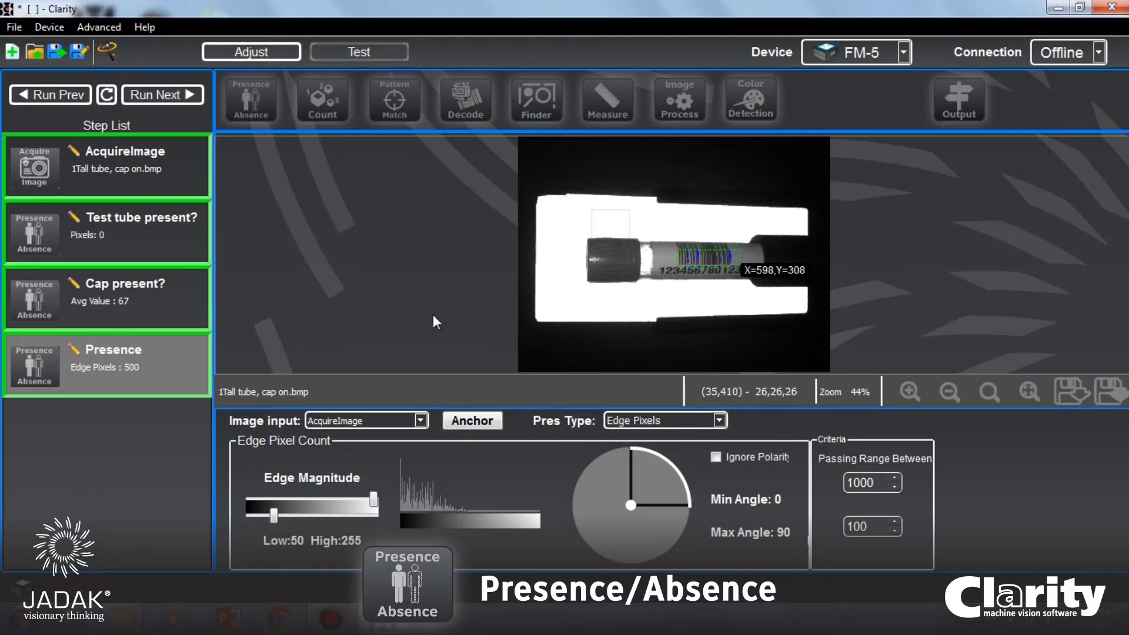
Step: Rename the edge pixel step as "Barcode Present?"
left_click(84, 352)
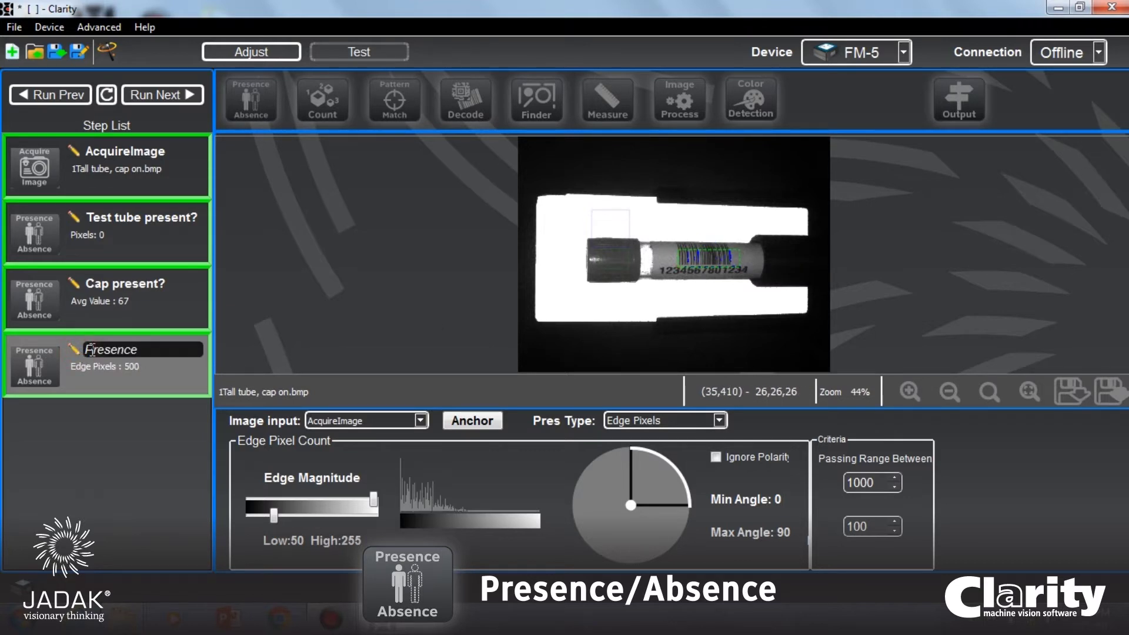
double_click(145, 350)
type("Barcode Present?")
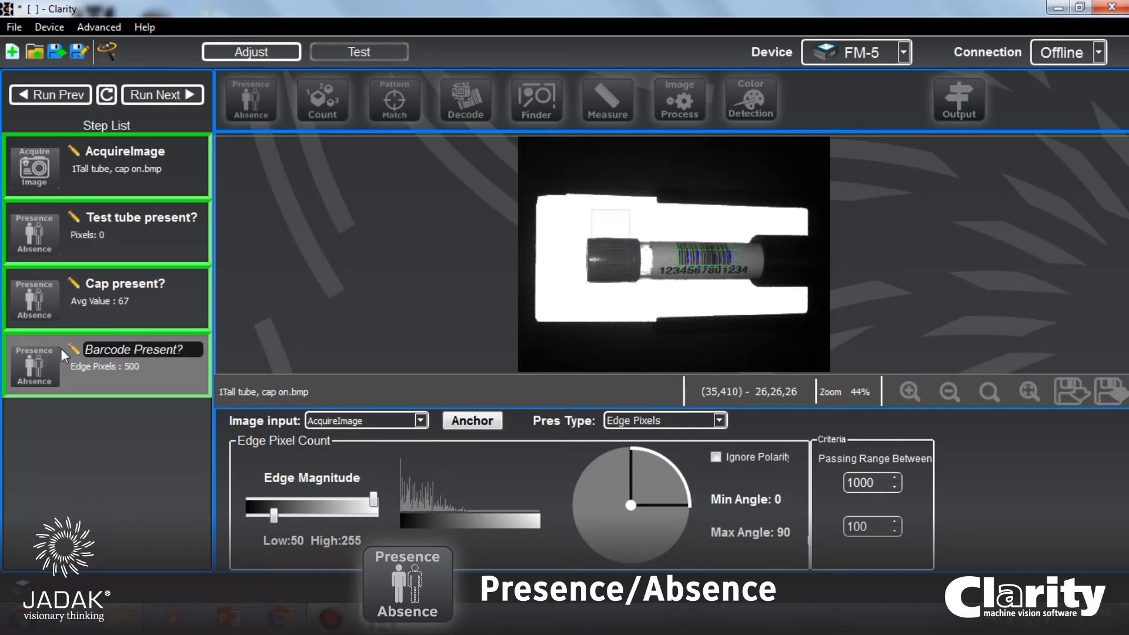
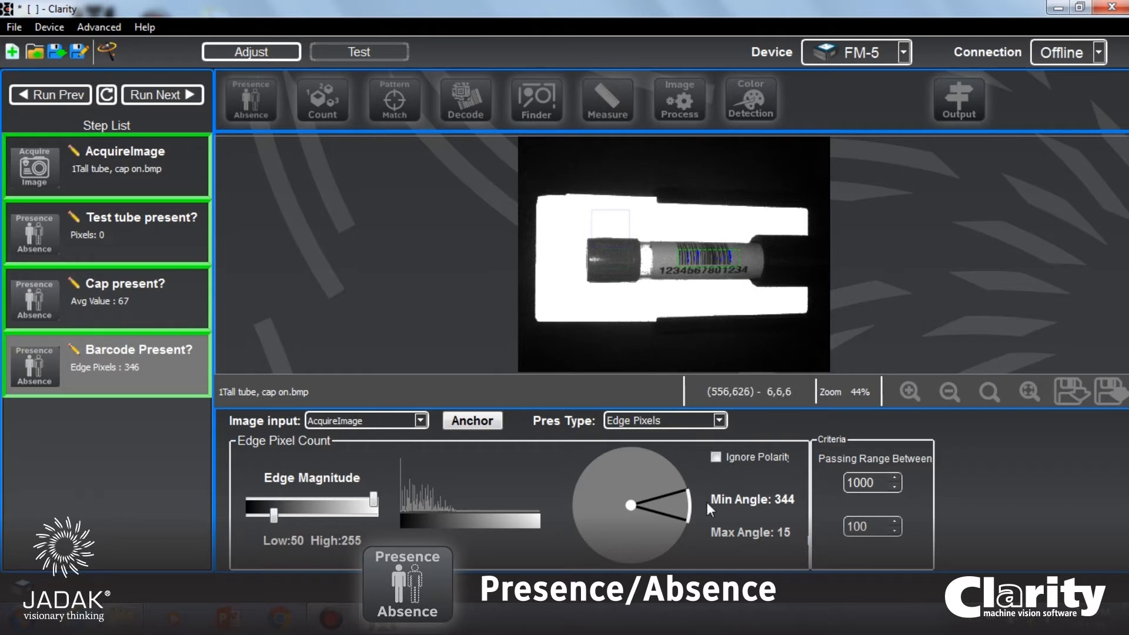
Step: Make the barcode step ignore polarity with an upper passing limit of 2000, and run it on the no-tube image
left_click(715, 456)
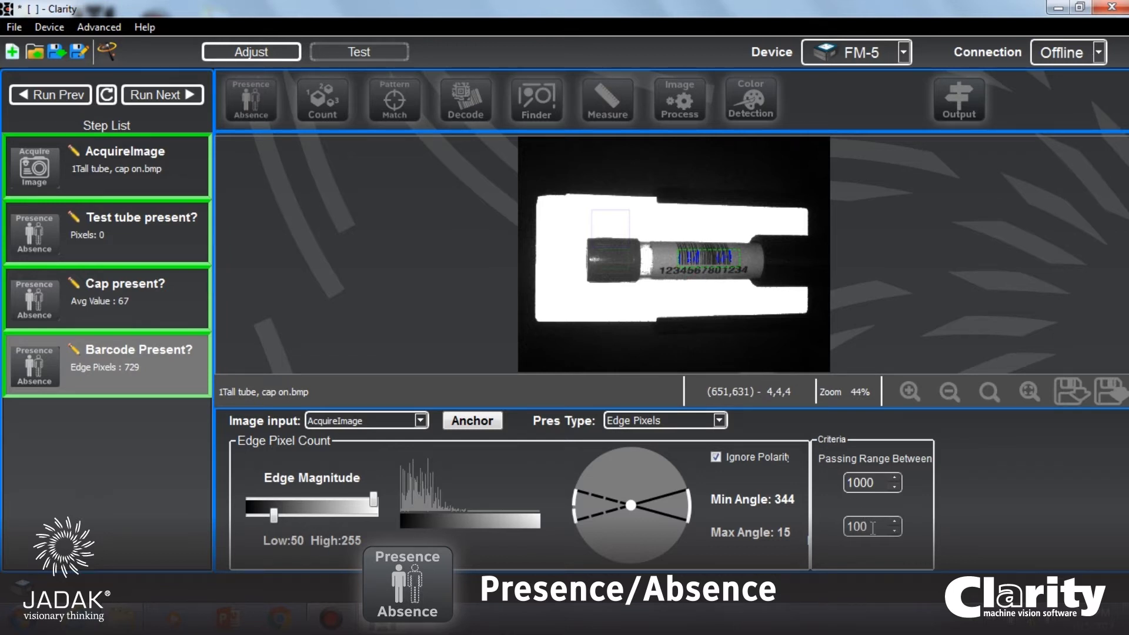
double_click(883, 483)
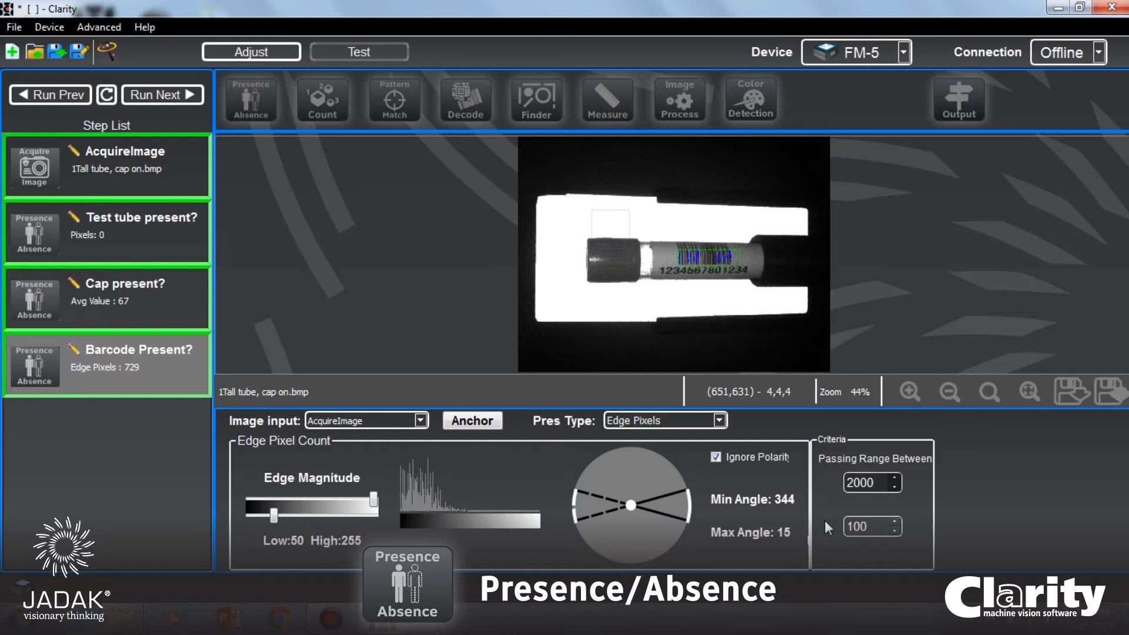
left_click(189, 94)
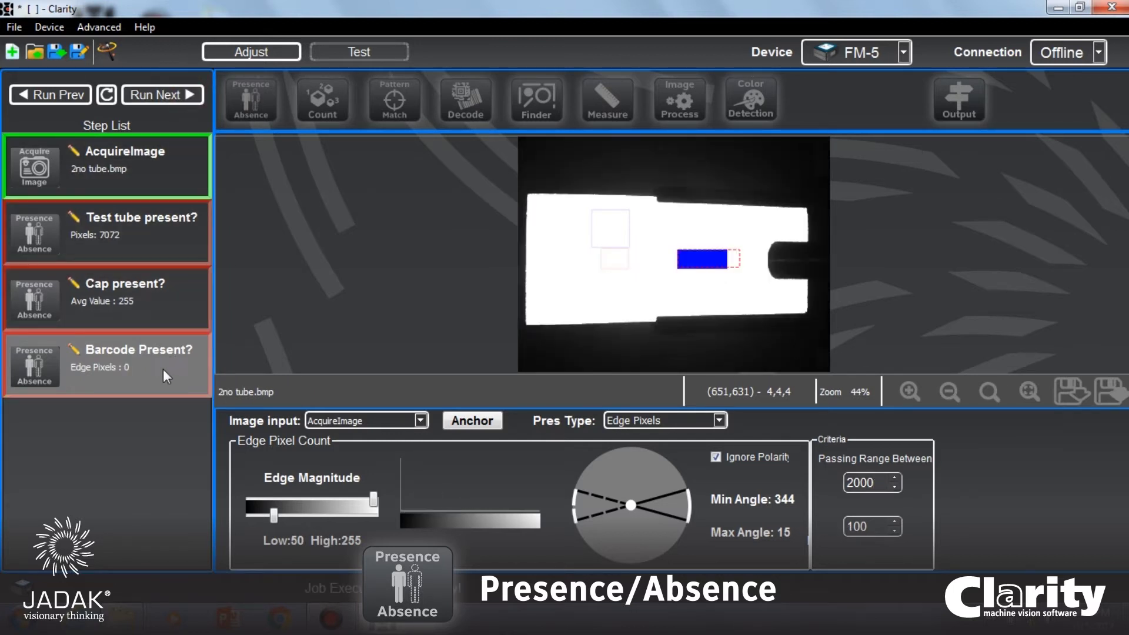
Step: Run the job on the cap-off and no-barcode images to check the three presence steps
left_click(189, 94)
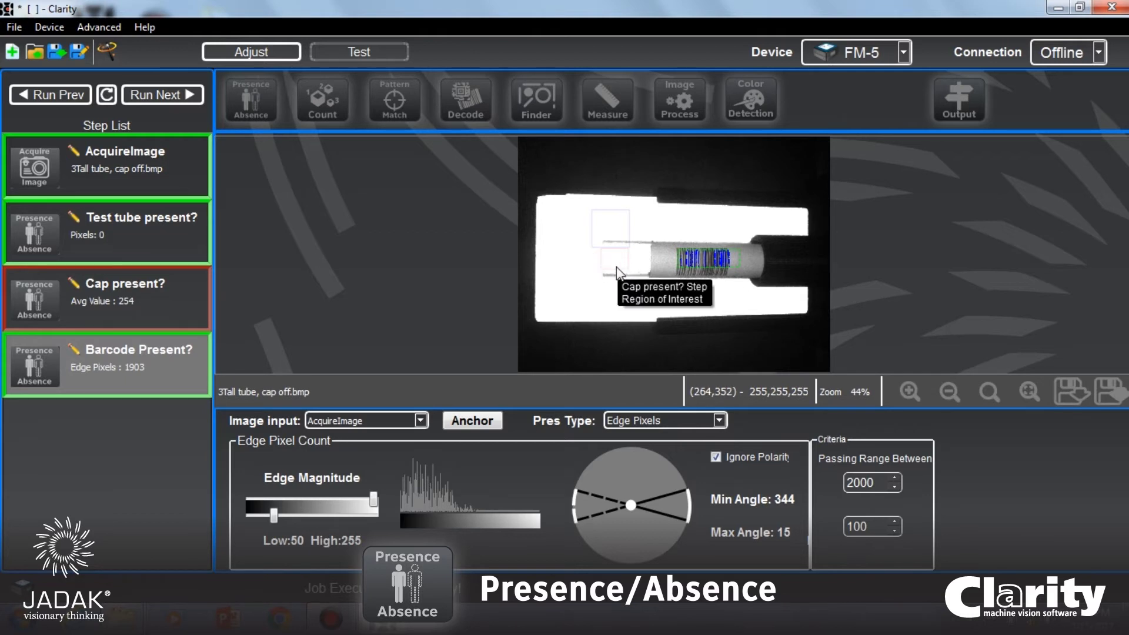
left_click(171, 95)
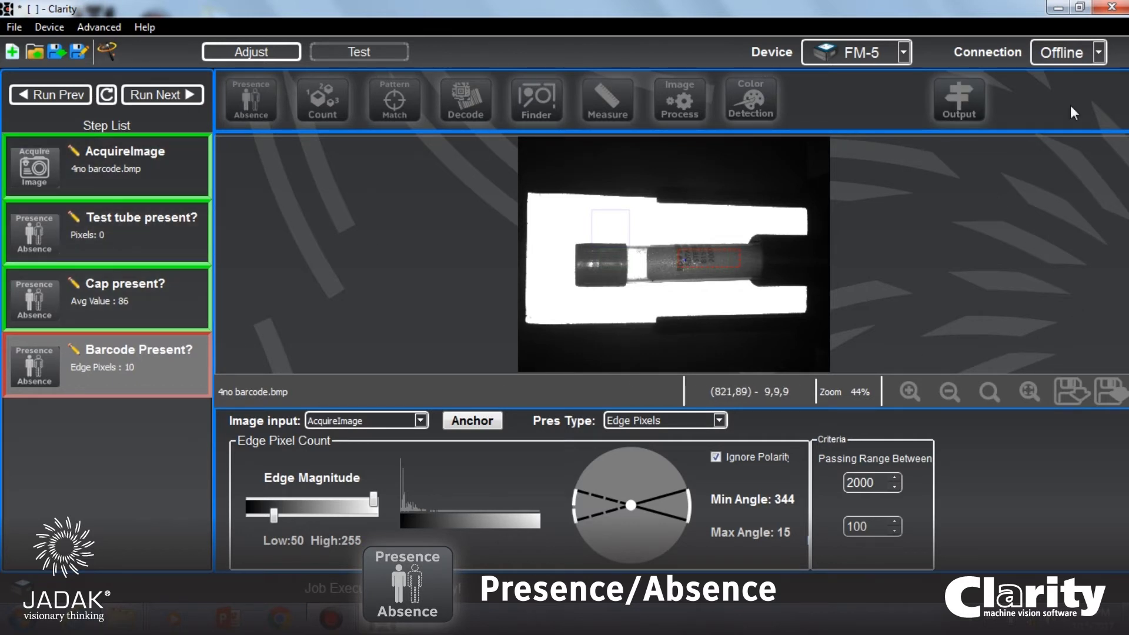
Step: Add an Output step to the job with a text element reading "Tube present:"
left_click(969, 97)
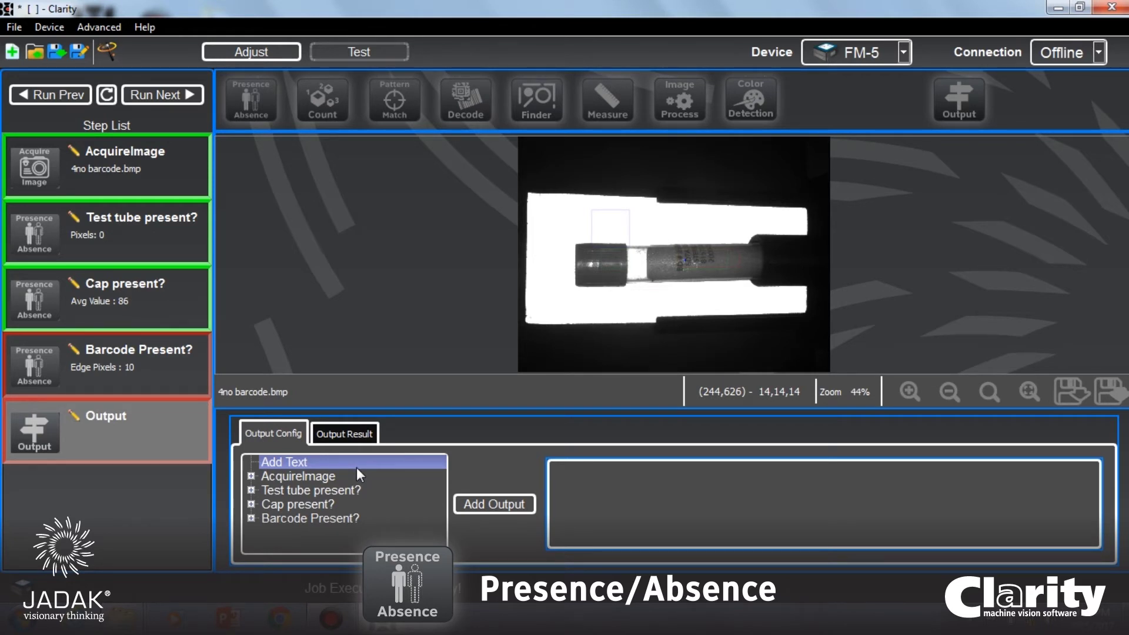
left_click(339, 465)
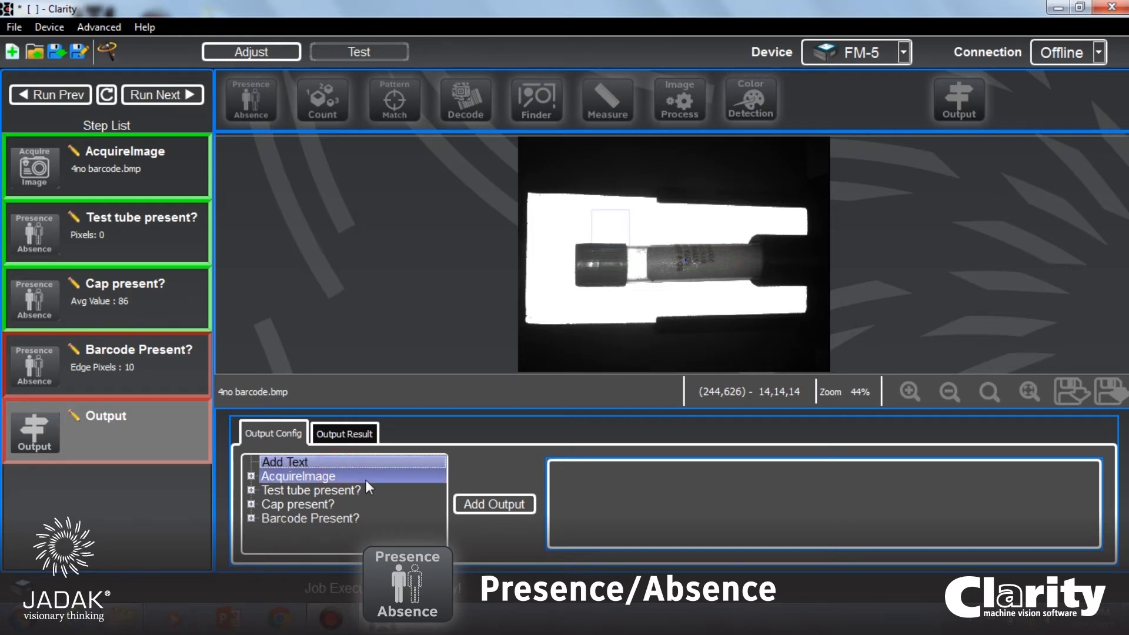
left_click(496, 505)
left_click(590, 510)
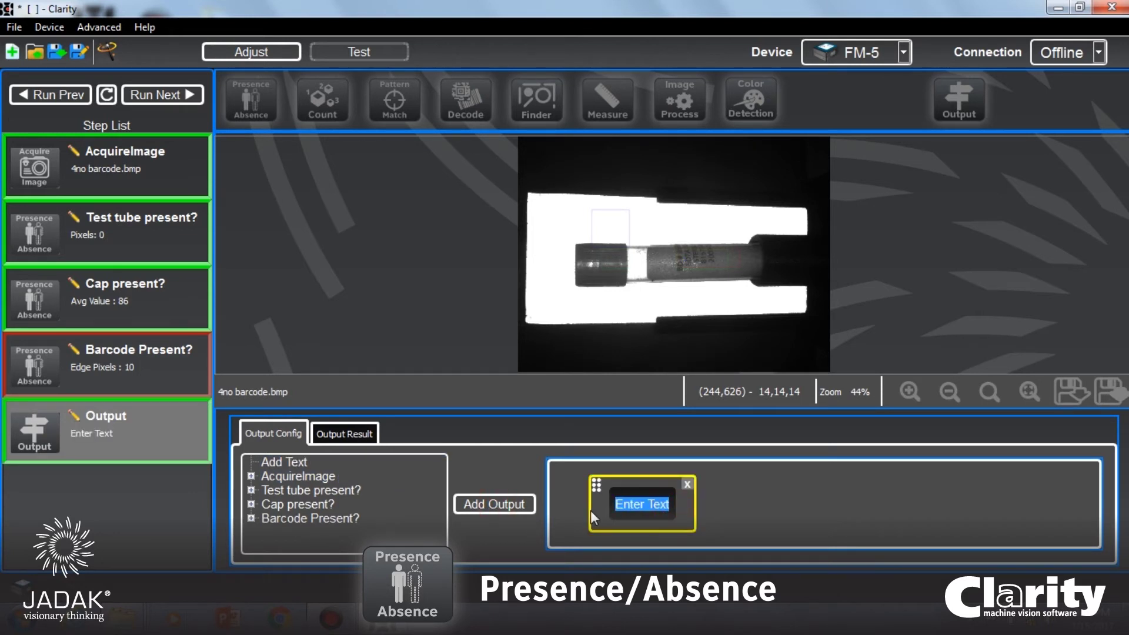
type("Tu")
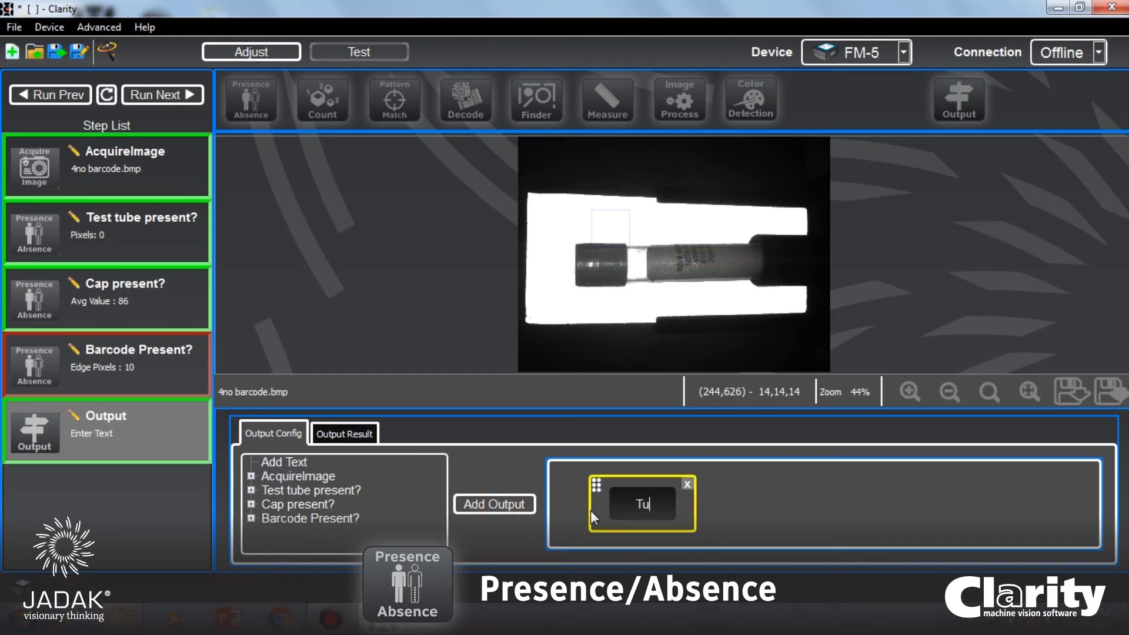
type("be present:")
left_click(721, 490)
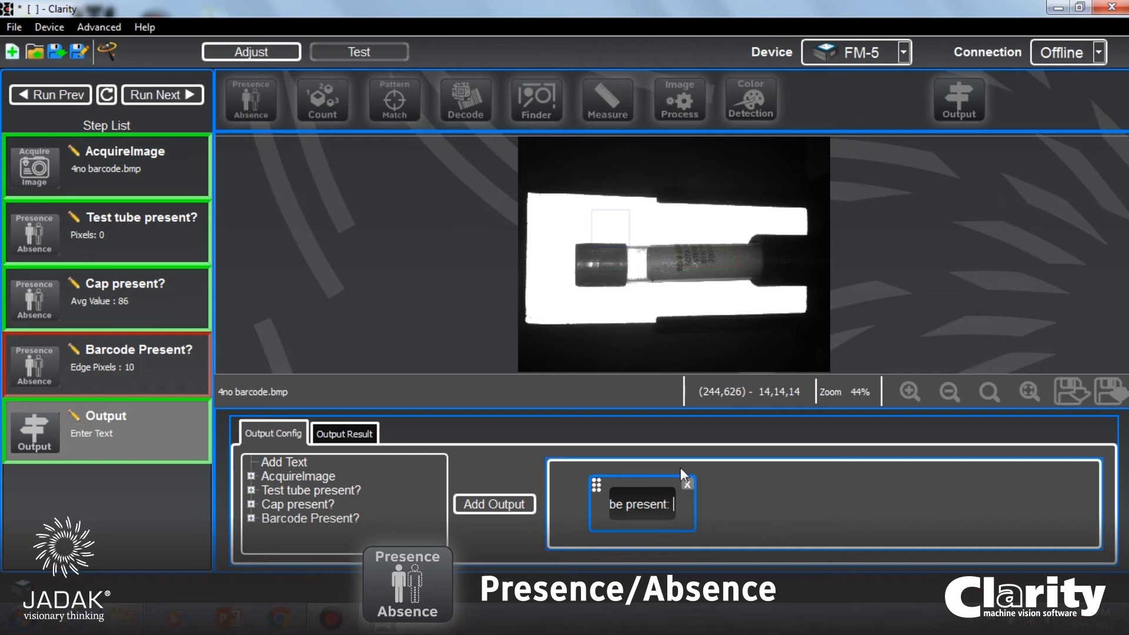
Step: Add the Result of the "Test tube present?" step to the output after its text label
left_click(300, 489)
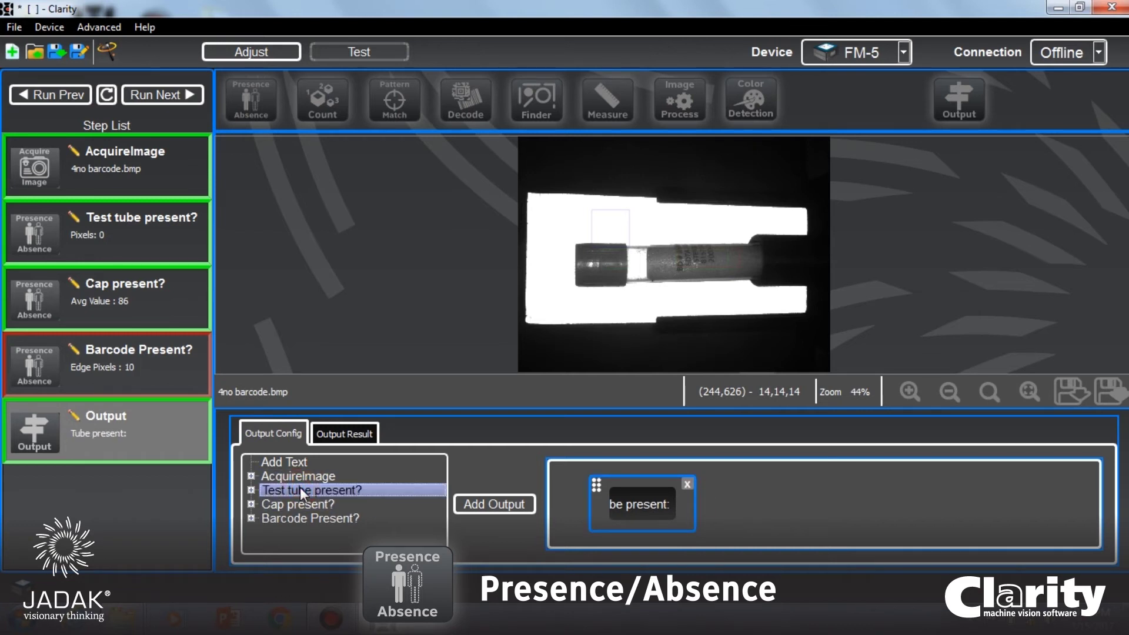
left_click(251, 491)
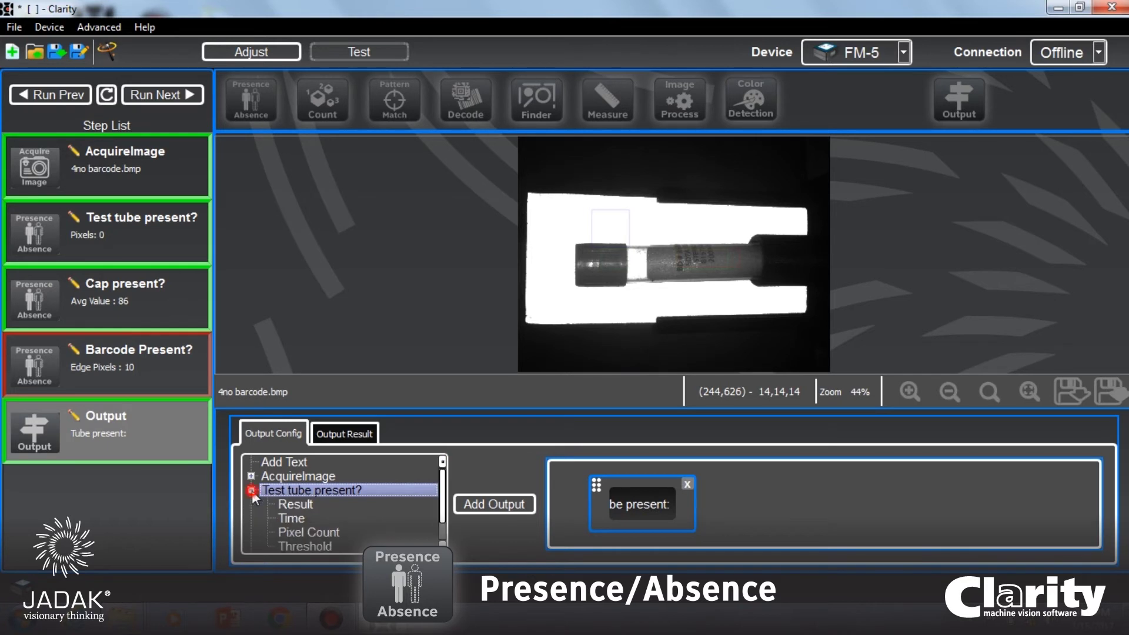
left_click(338, 507)
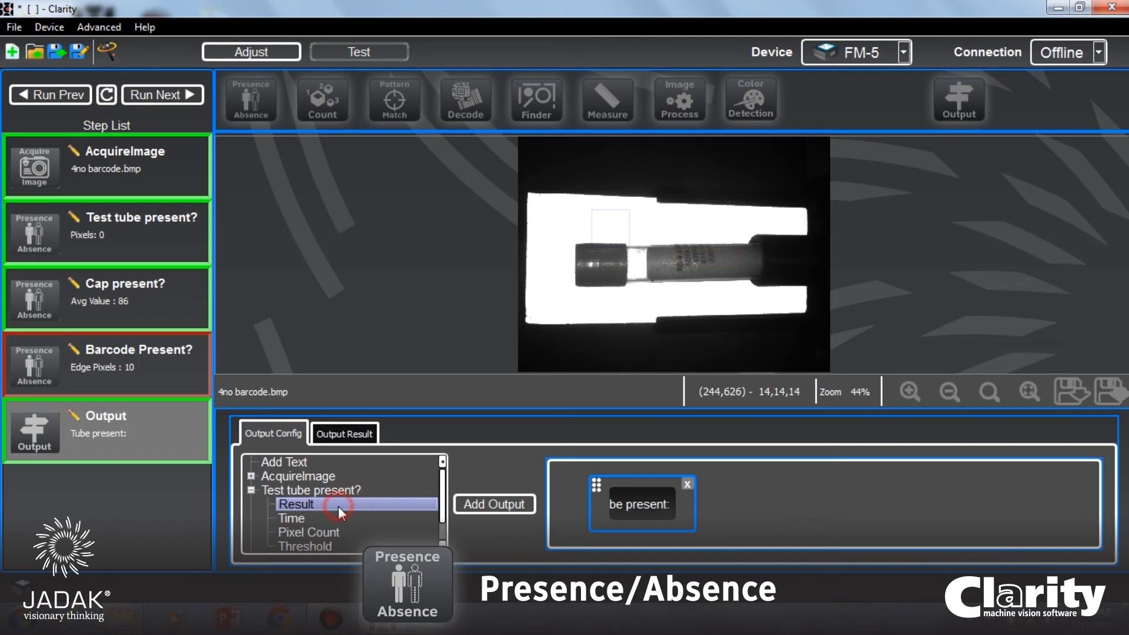
left_click(507, 505)
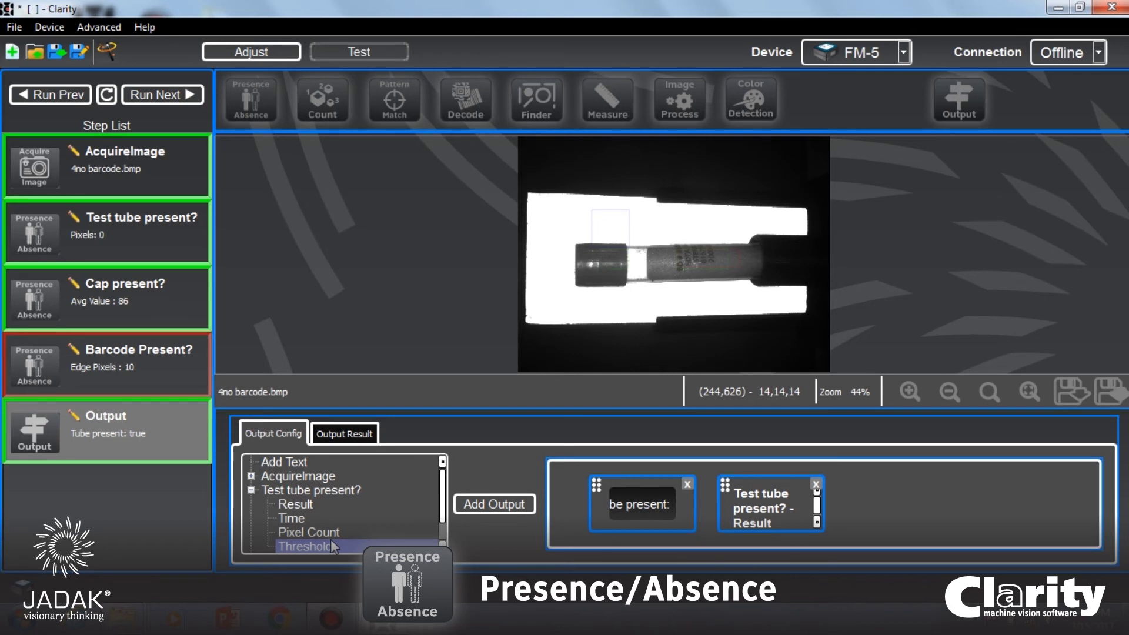
left_click(251, 490)
Step: Append the text "Cap present:" and the Result of the "Cap present?" step to the output
left_click(282, 463)
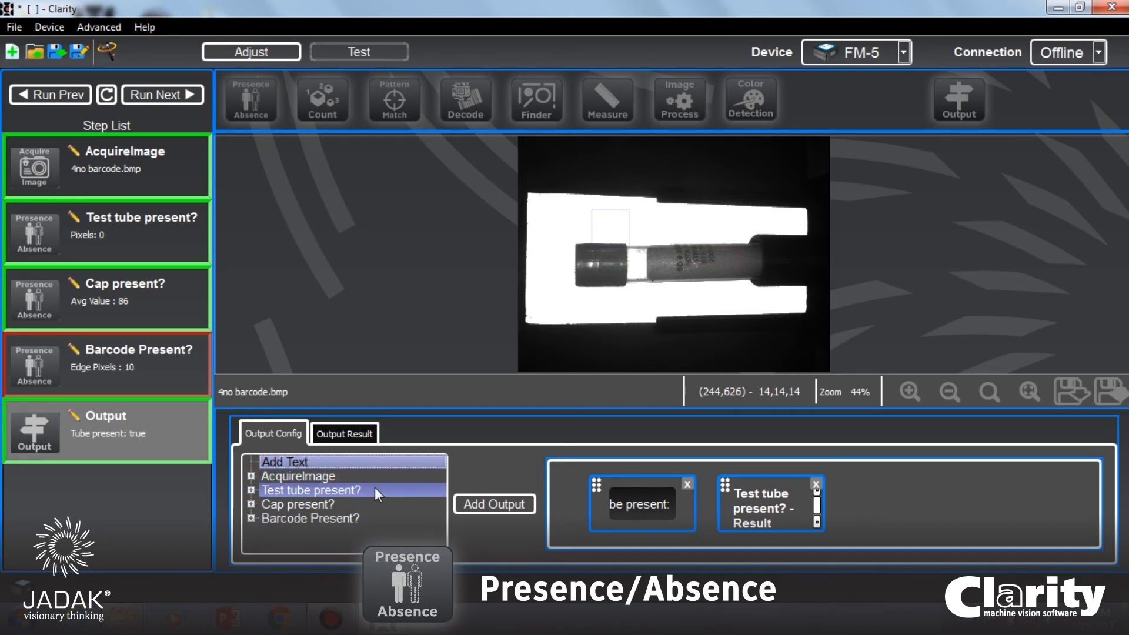
left_click(495, 505)
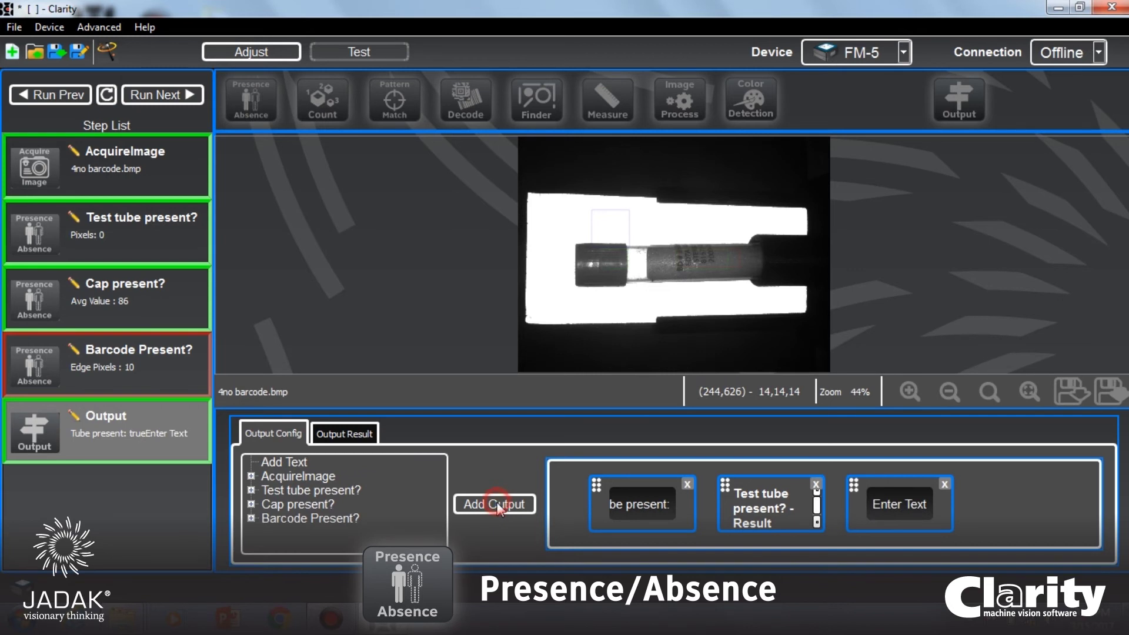
left_click(929, 510)
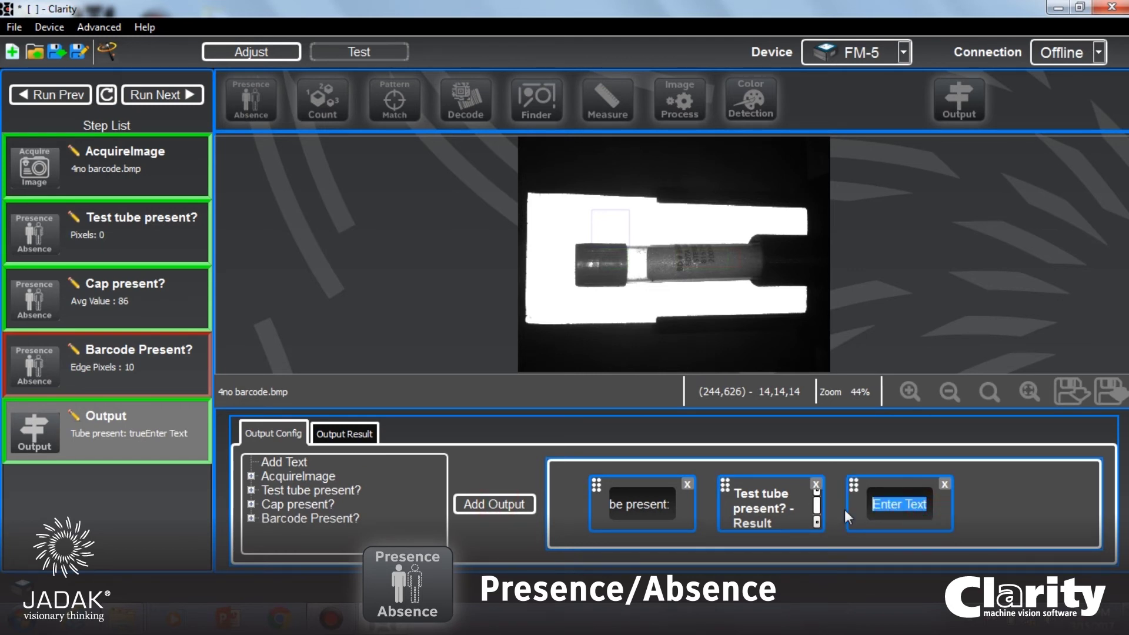
type("Cap pre")
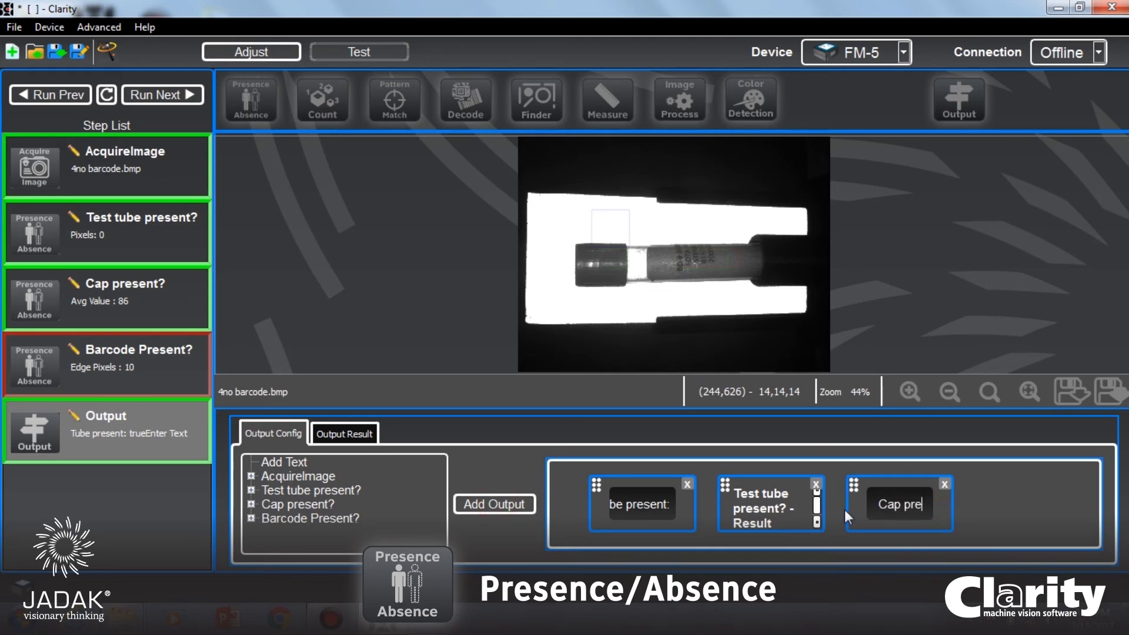
type("sent:")
left_click(251, 504)
left_click(281, 515)
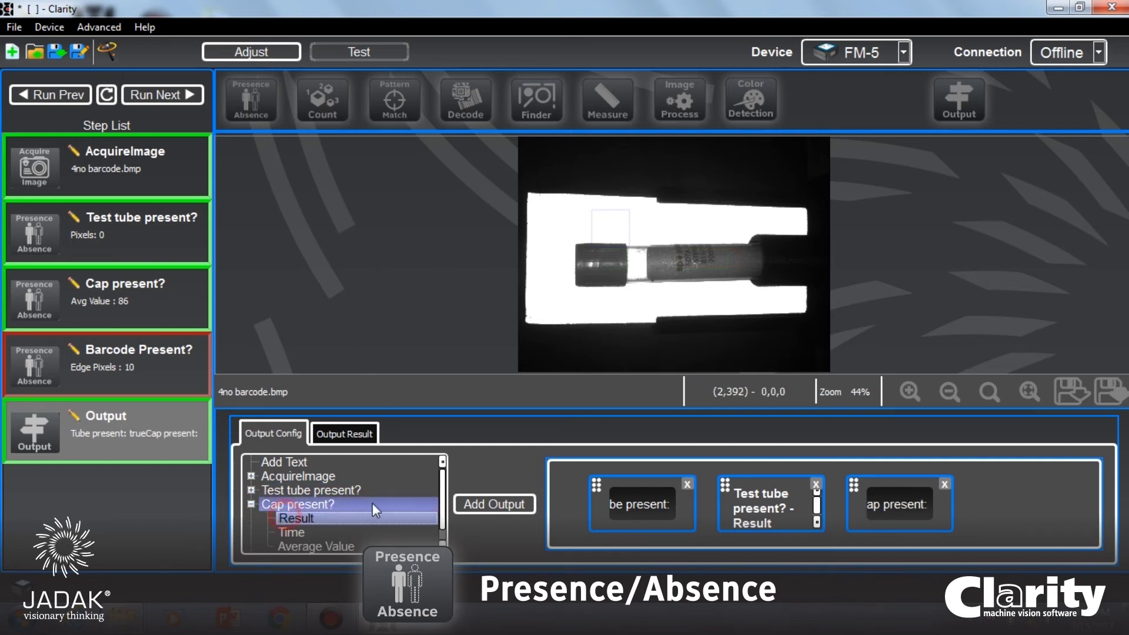
left_click(509, 500)
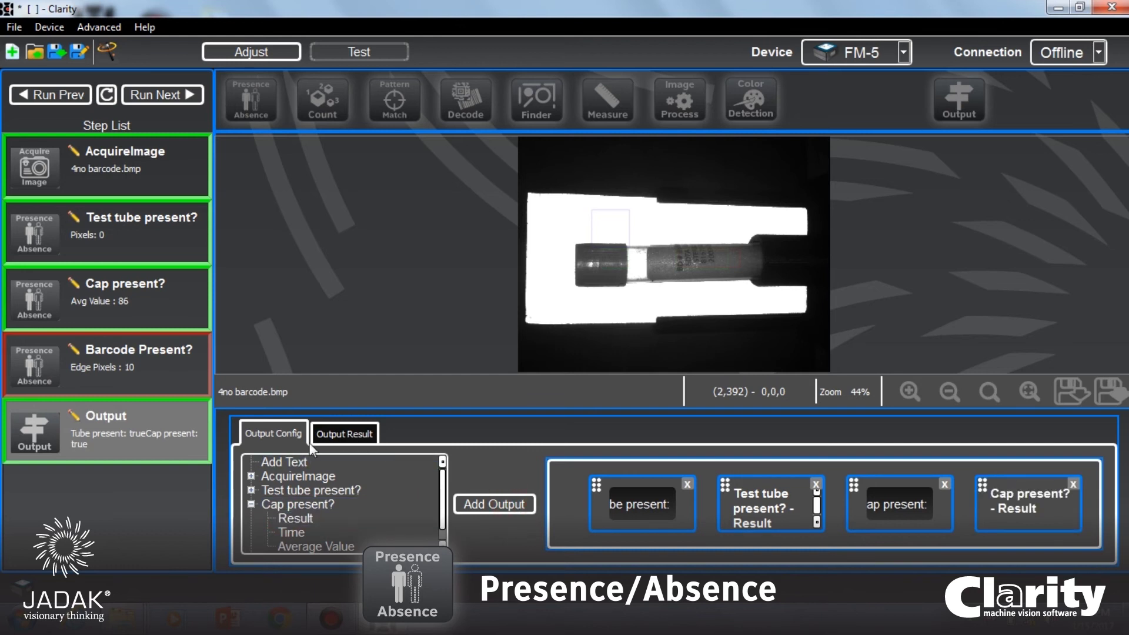
Step: Append a text element reading "Barcode present:" at the end of the output
left_click(283, 462)
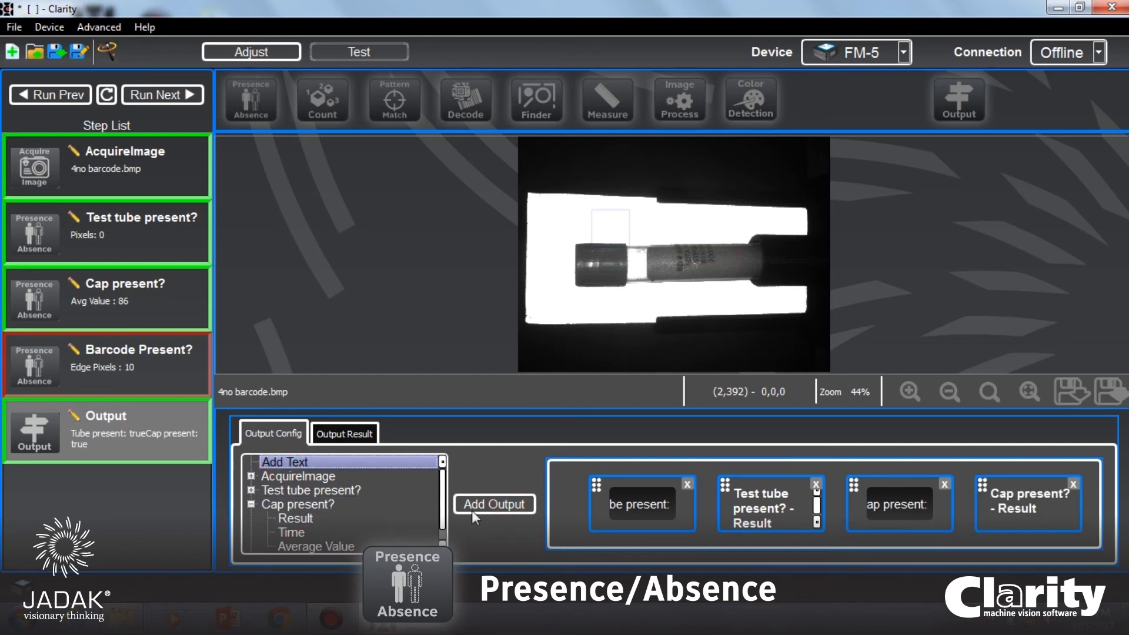
left_click(497, 504)
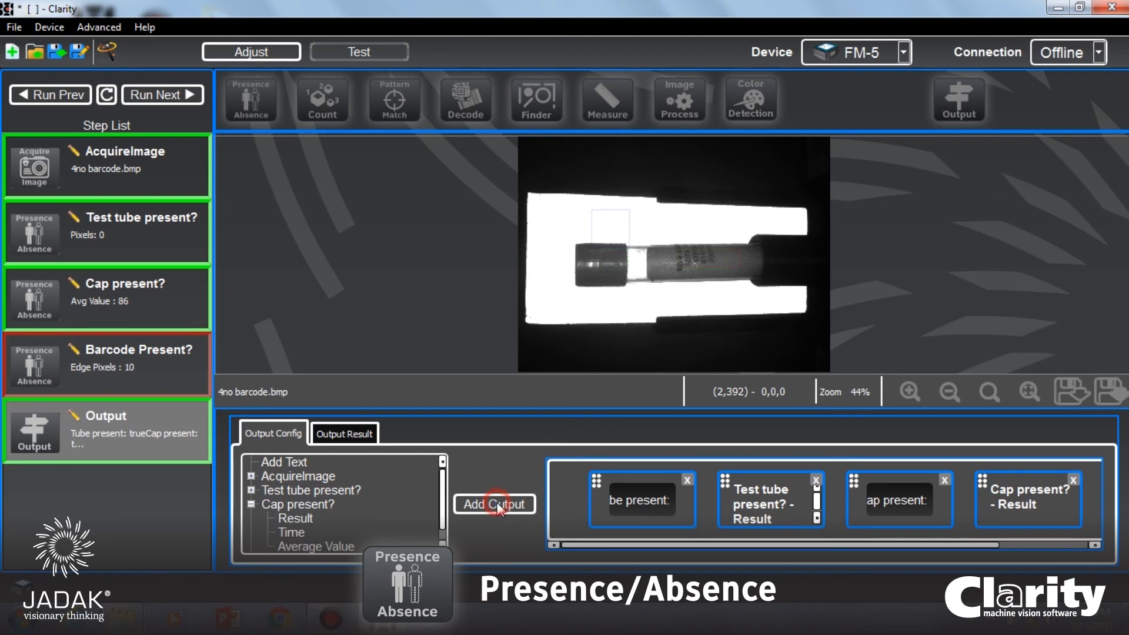
left_click(1095, 545)
left_click(1095, 545)
left_click(1095, 544)
left_click(1095, 544)
left_click(1016, 503)
left_click_drag(1016, 502, 1099, 499)
type("Barcode p")
type("resent:")
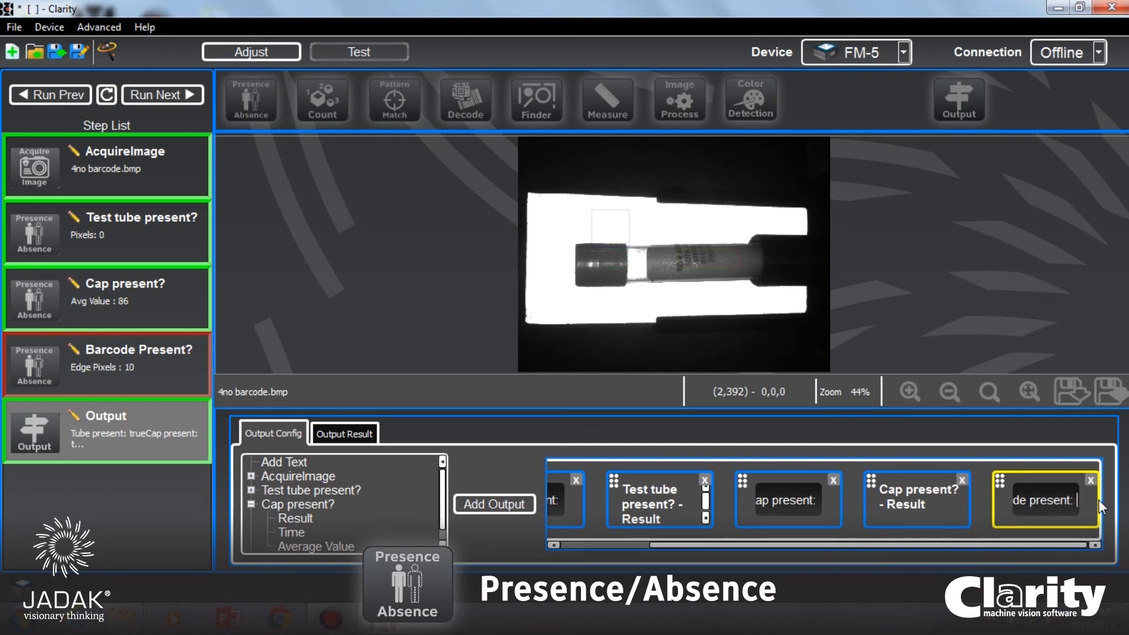
Step: Add the Result of the "Barcode Present?" step to the output after its text label
left_click(252, 504)
left_click(252, 518)
left_click(283, 533)
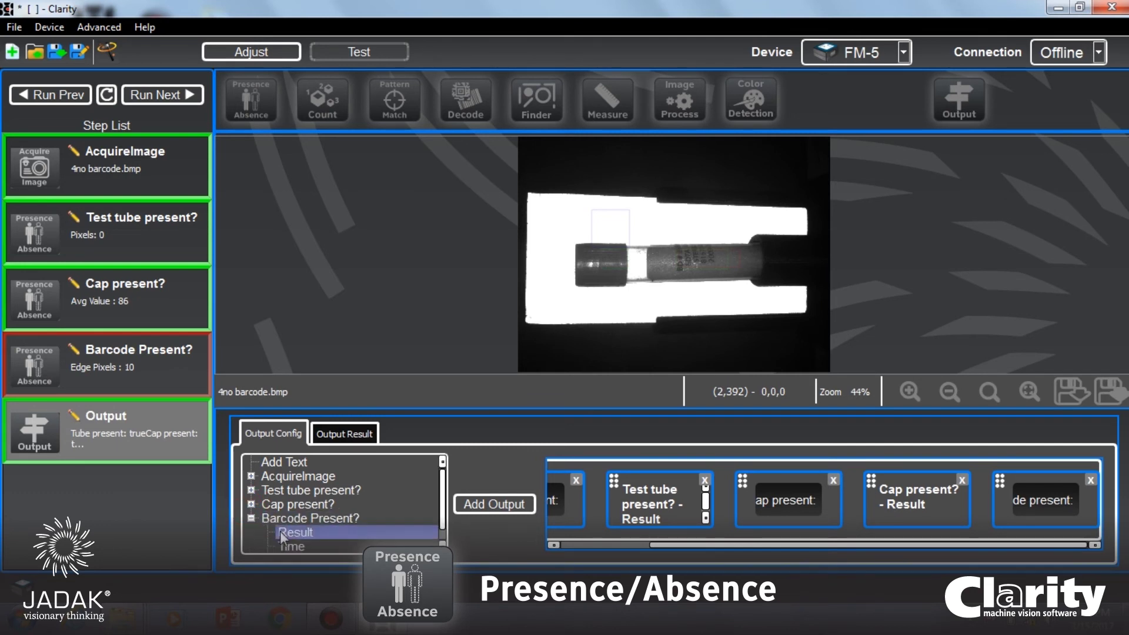
left_click(500, 503)
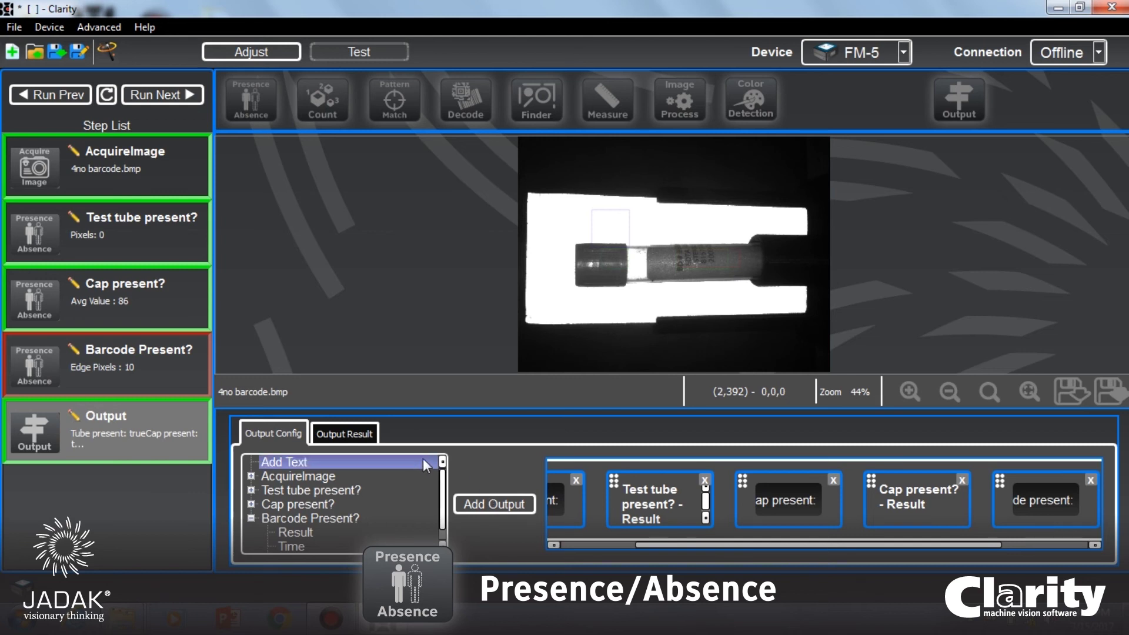
Step: View the combined output result and run the job through the sample images, including the capped-tube and no-tube ones, to check the text
left_click(360, 433)
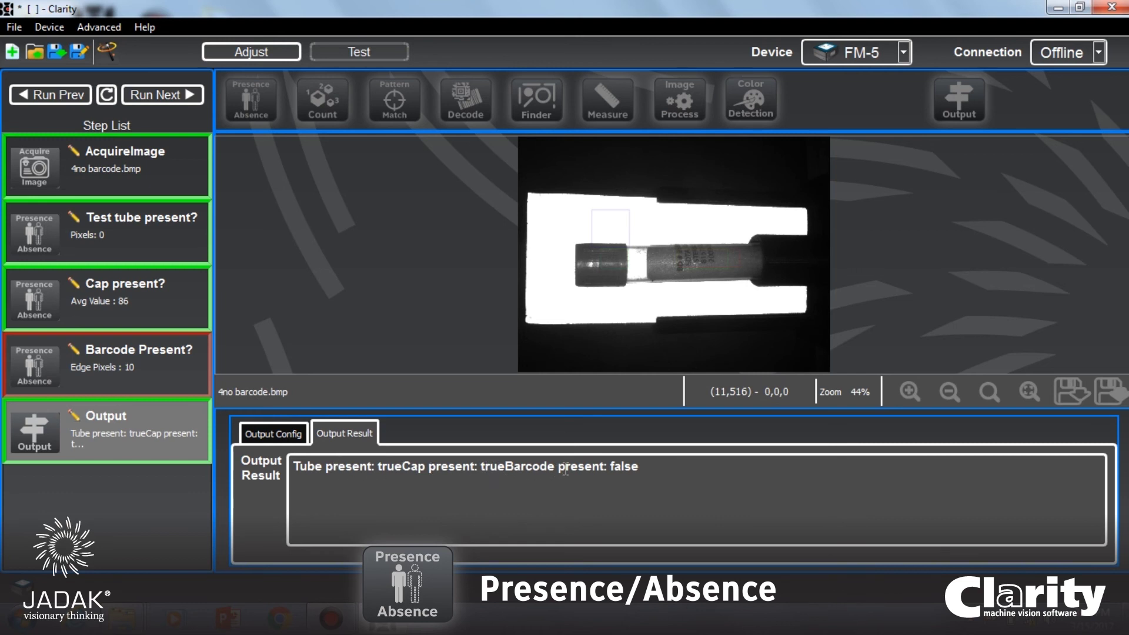
left_click(157, 94)
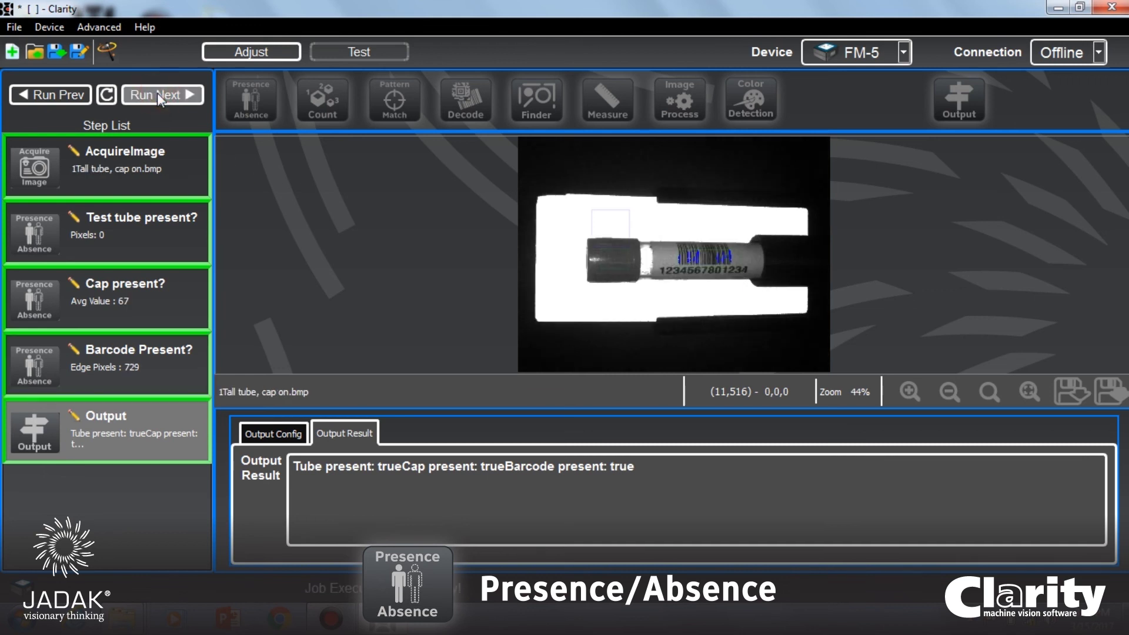
left_click(160, 95)
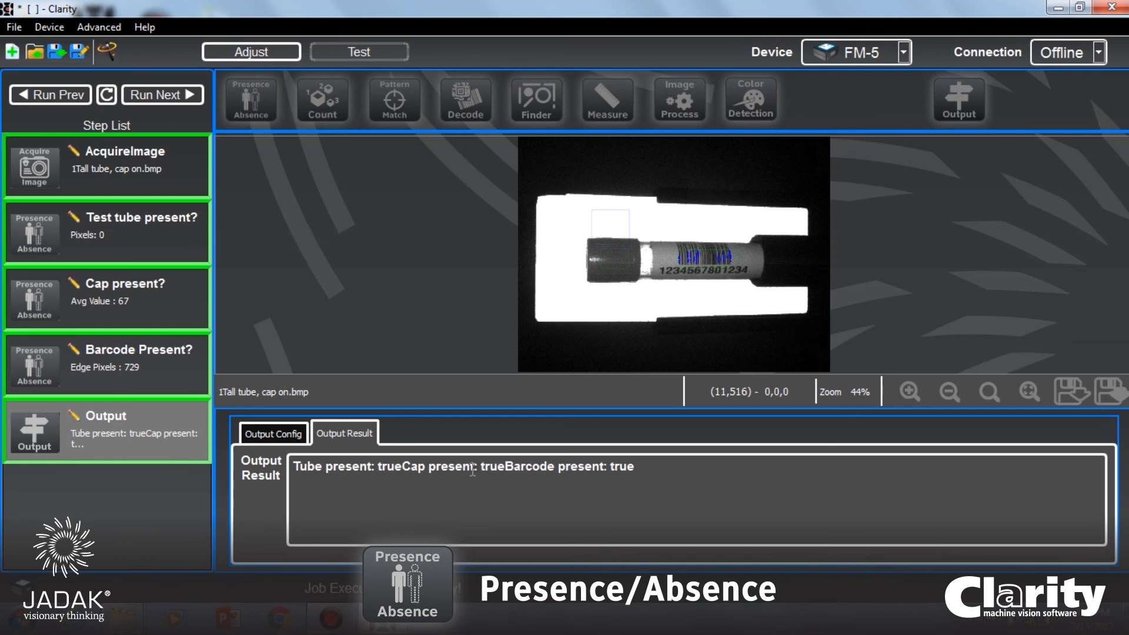
left_click(160, 95)
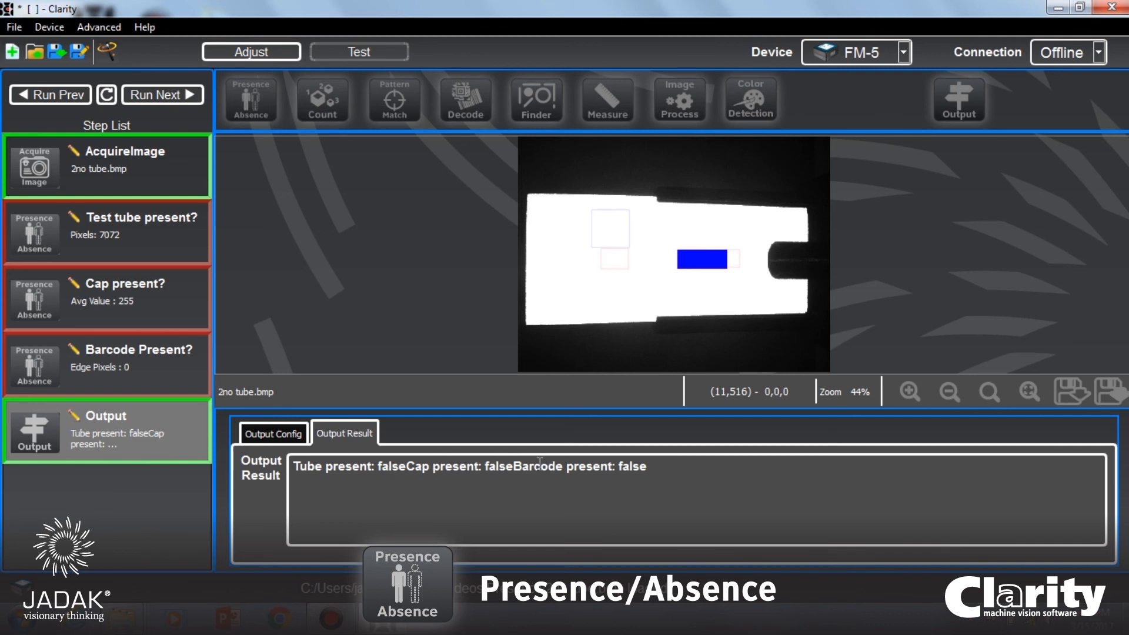
left_click(167, 95)
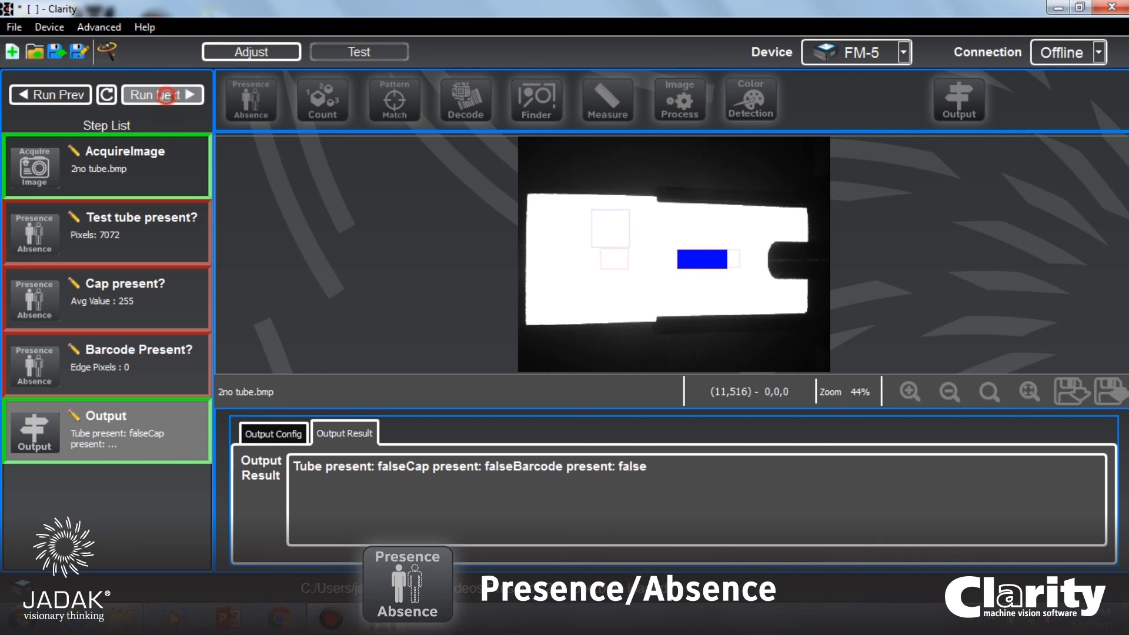